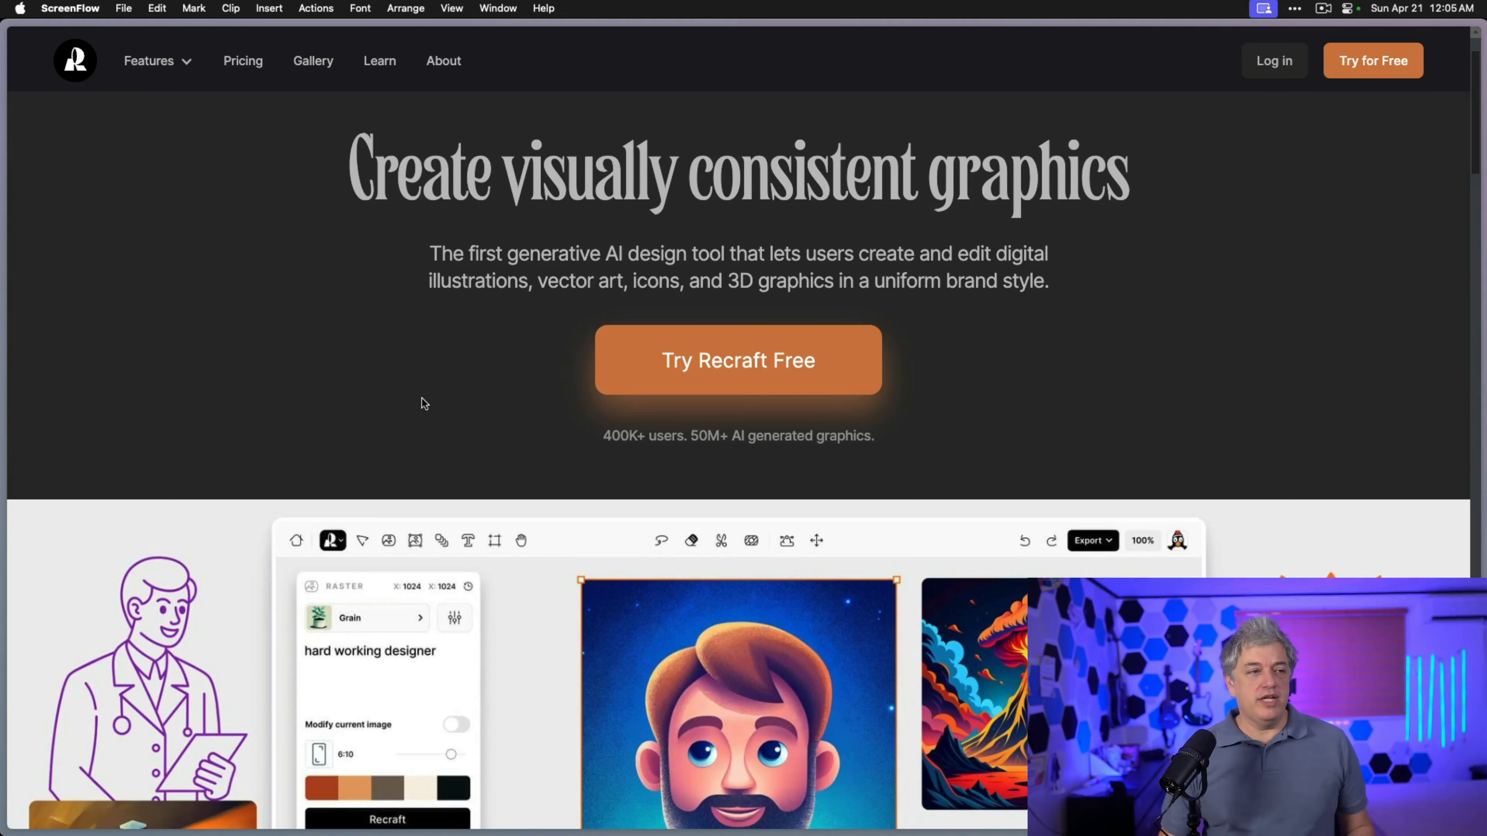
# Browse the Recraft homepage and view its Free and $20/month pricing plans.
pyautogui.scroll(-10, 358, 307)
pyautogui.scroll(-10, 358, 308)
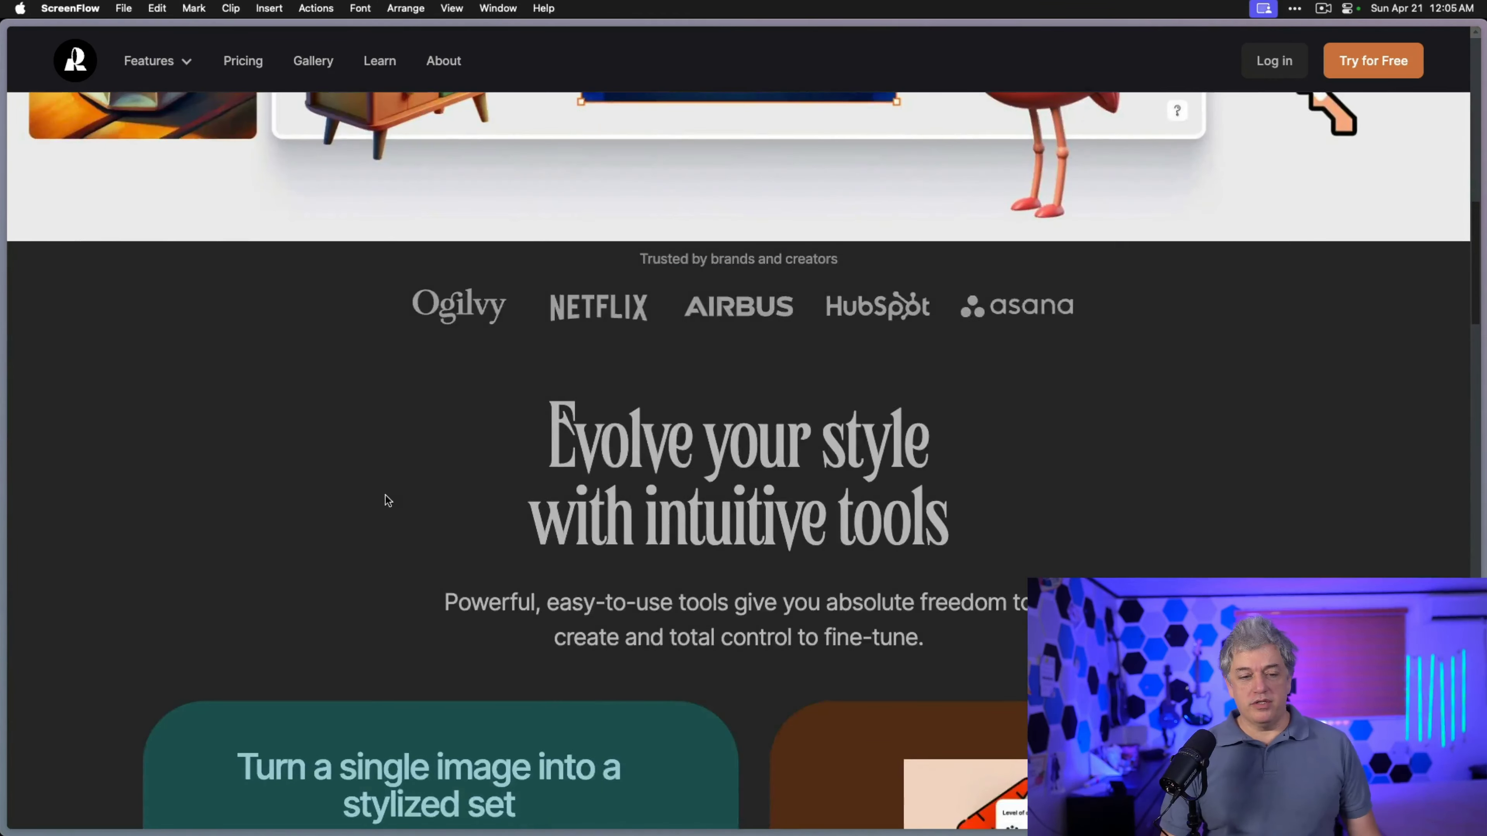
pyautogui.scroll(-10, 379, 499)
pyautogui.scroll(-15, 372, 613)
pyautogui.scroll(20, 372, 613)
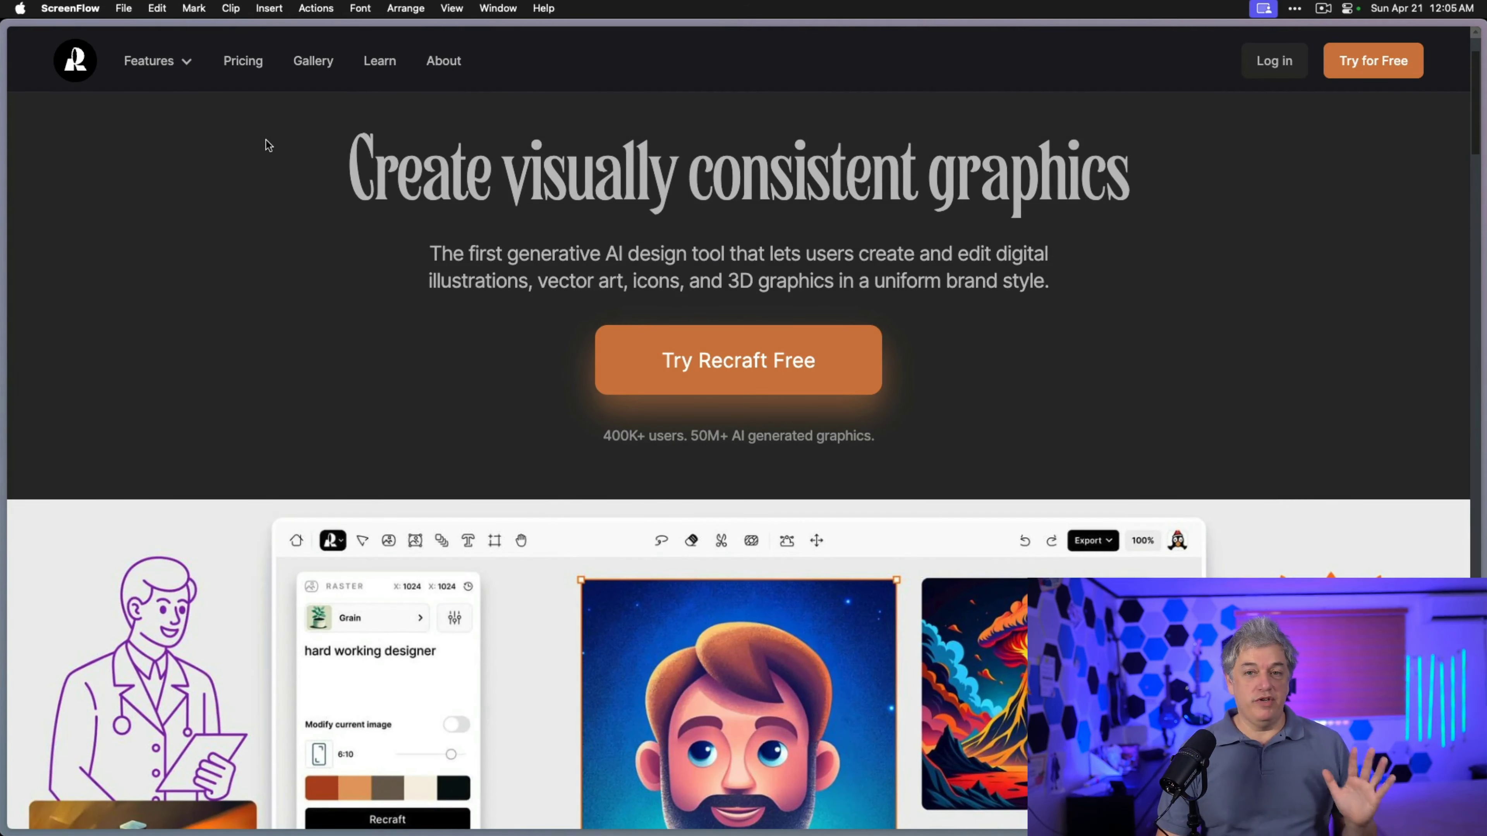
pyautogui.click(240, 62)
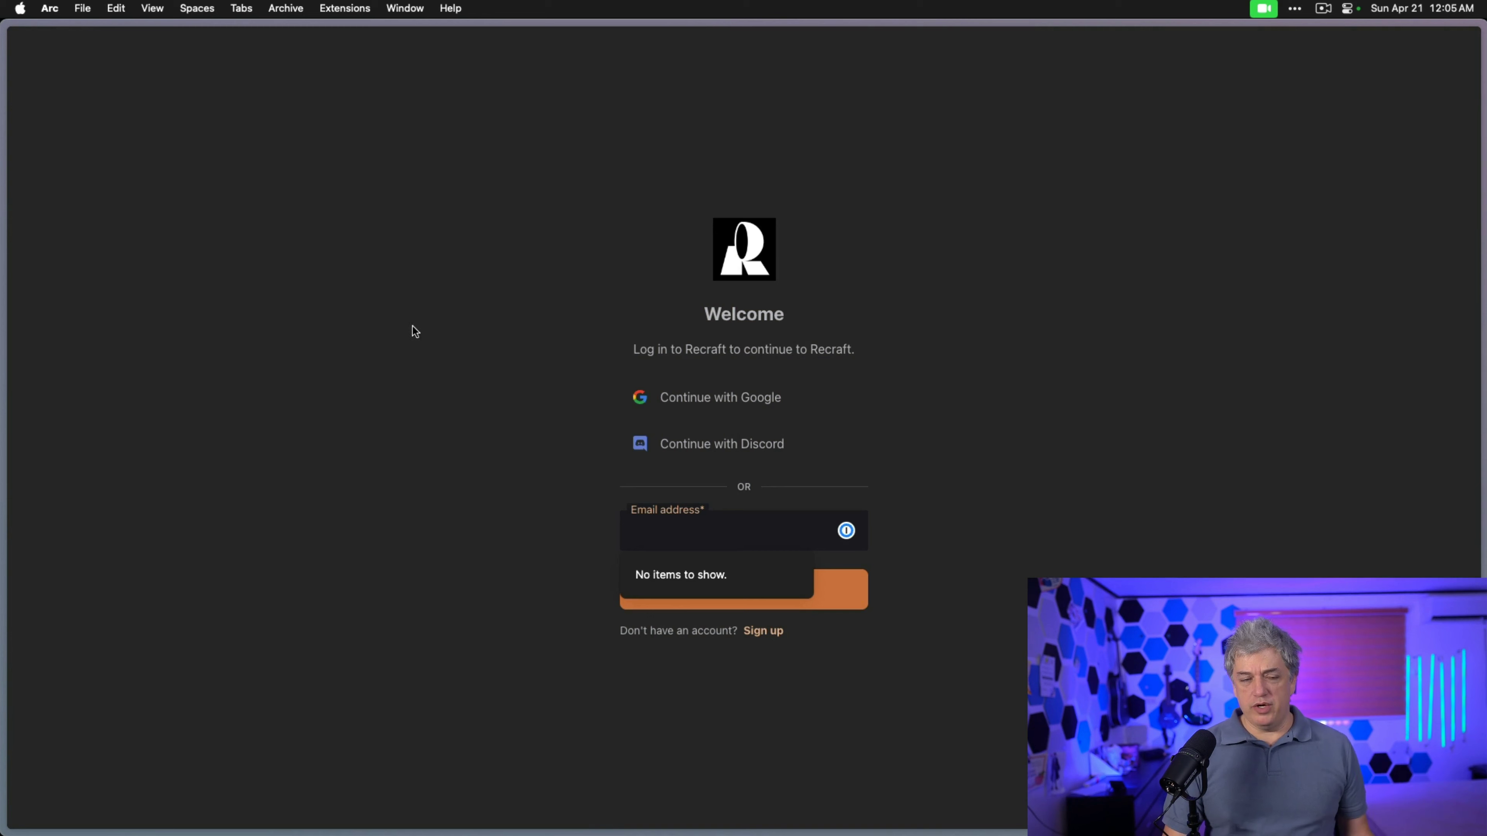
# Sign in to Recraft and dismiss the Terms of Service notice.
pyautogui.click(133, 99)
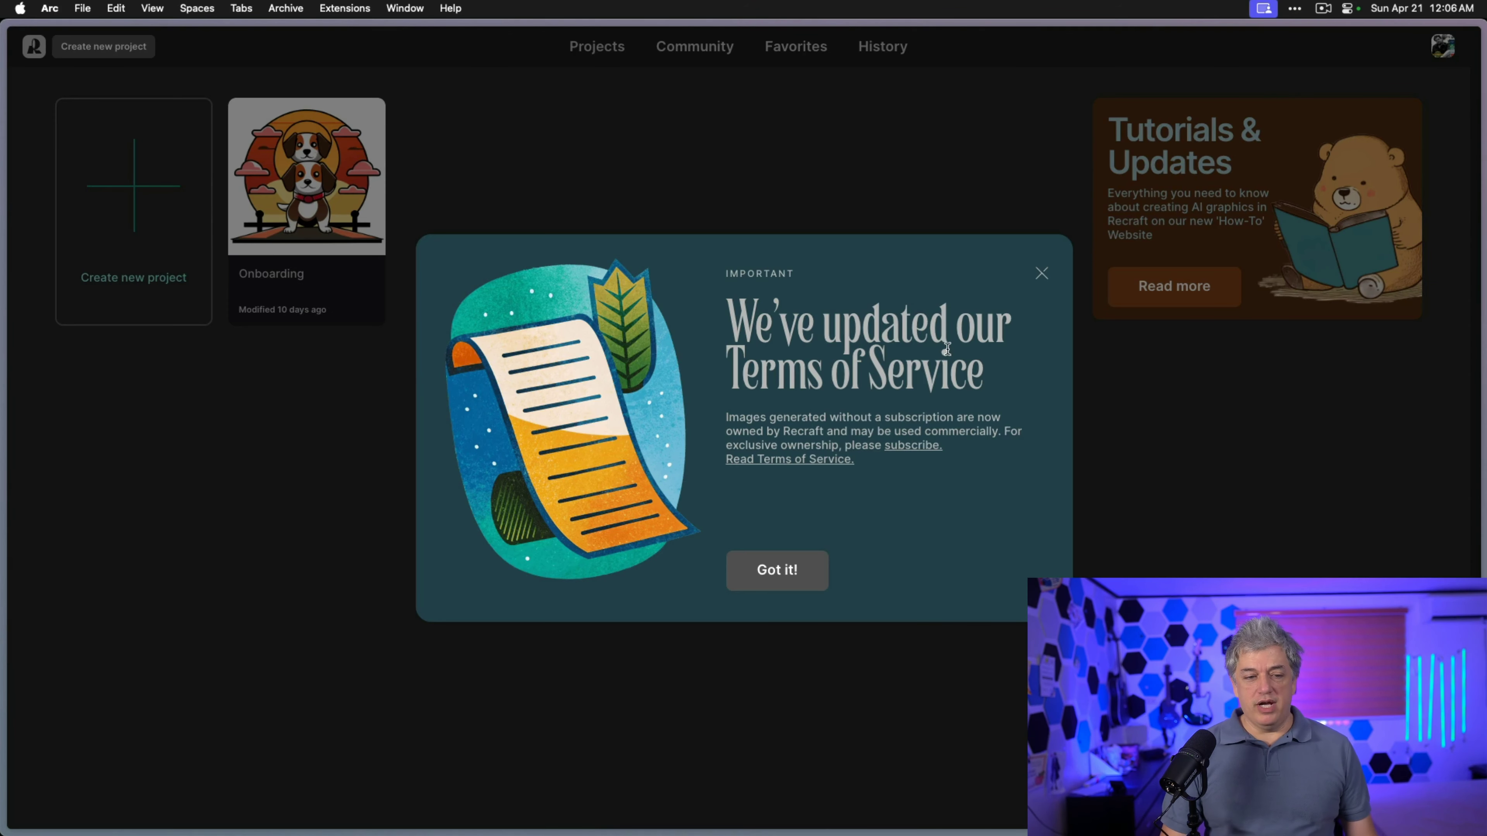
pyautogui.click(798, 554)
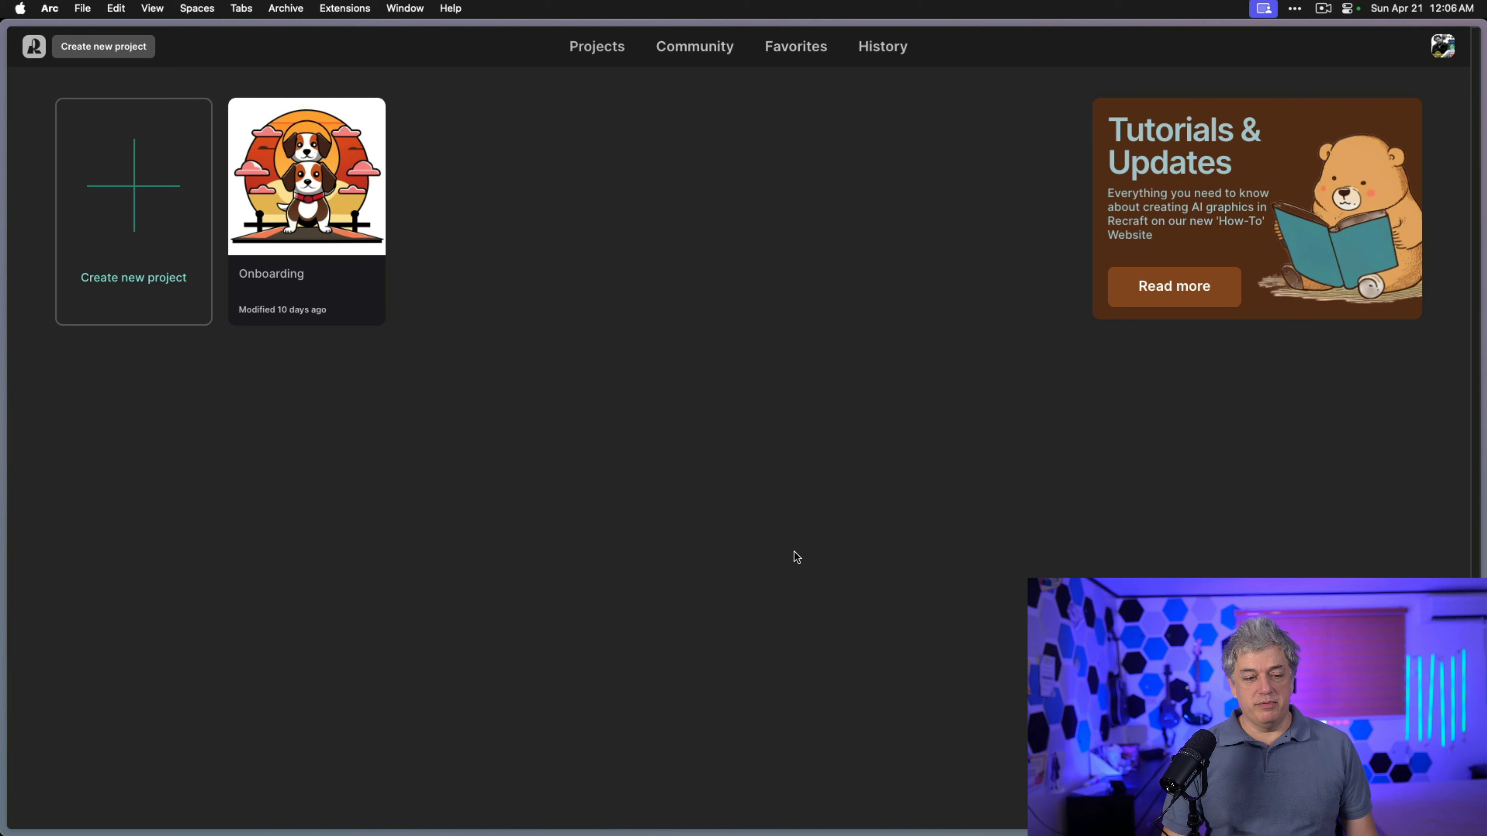
# Start a new project, drop the Hydra logo JPG onto the canvas, and resize it to 986 px wide.
pyautogui.click(146, 203)
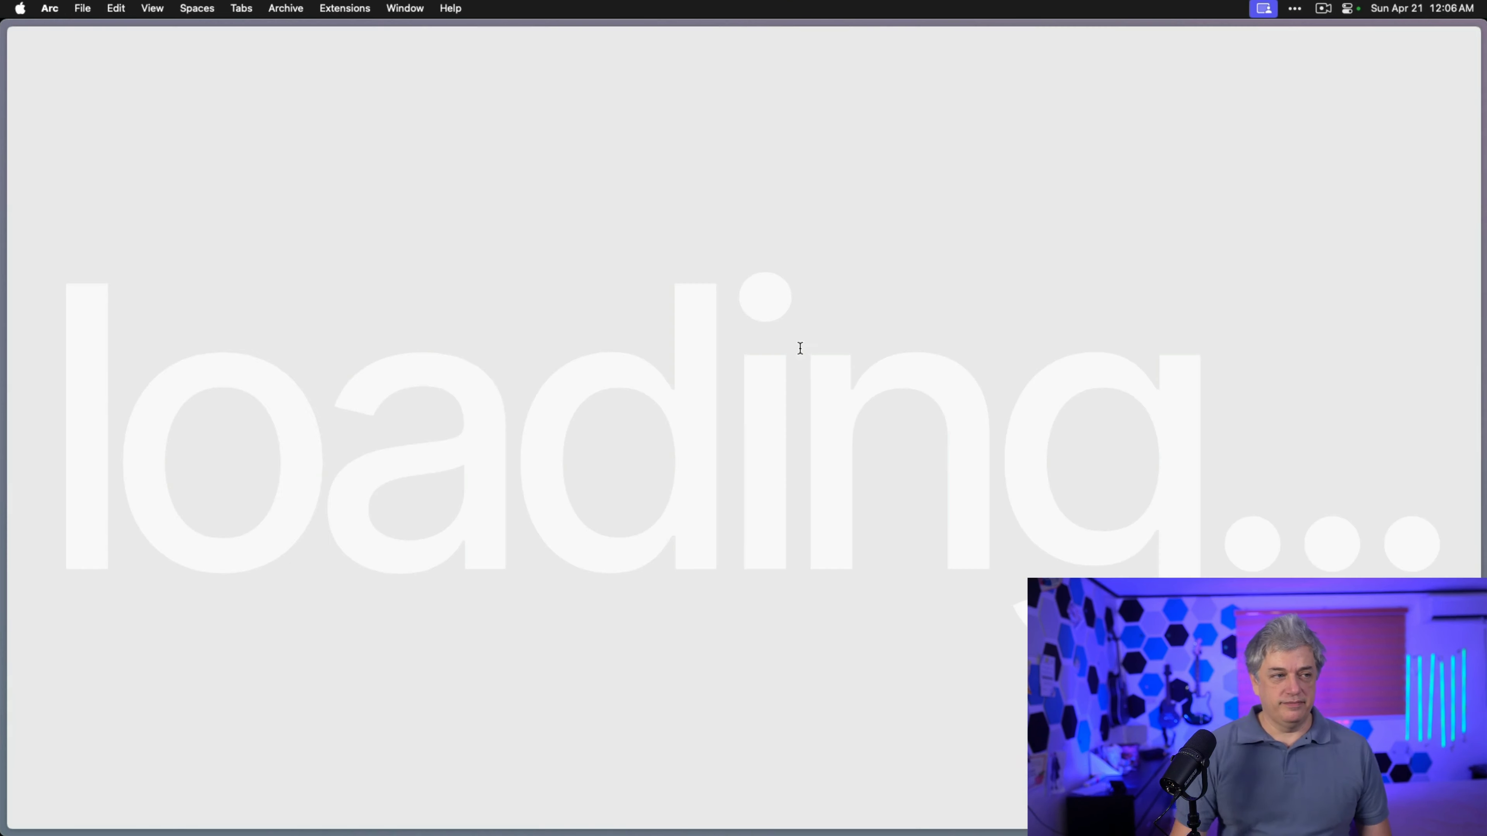
pyautogui.moveTo(1483, 381); pyautogui.dragTo(437, 328)
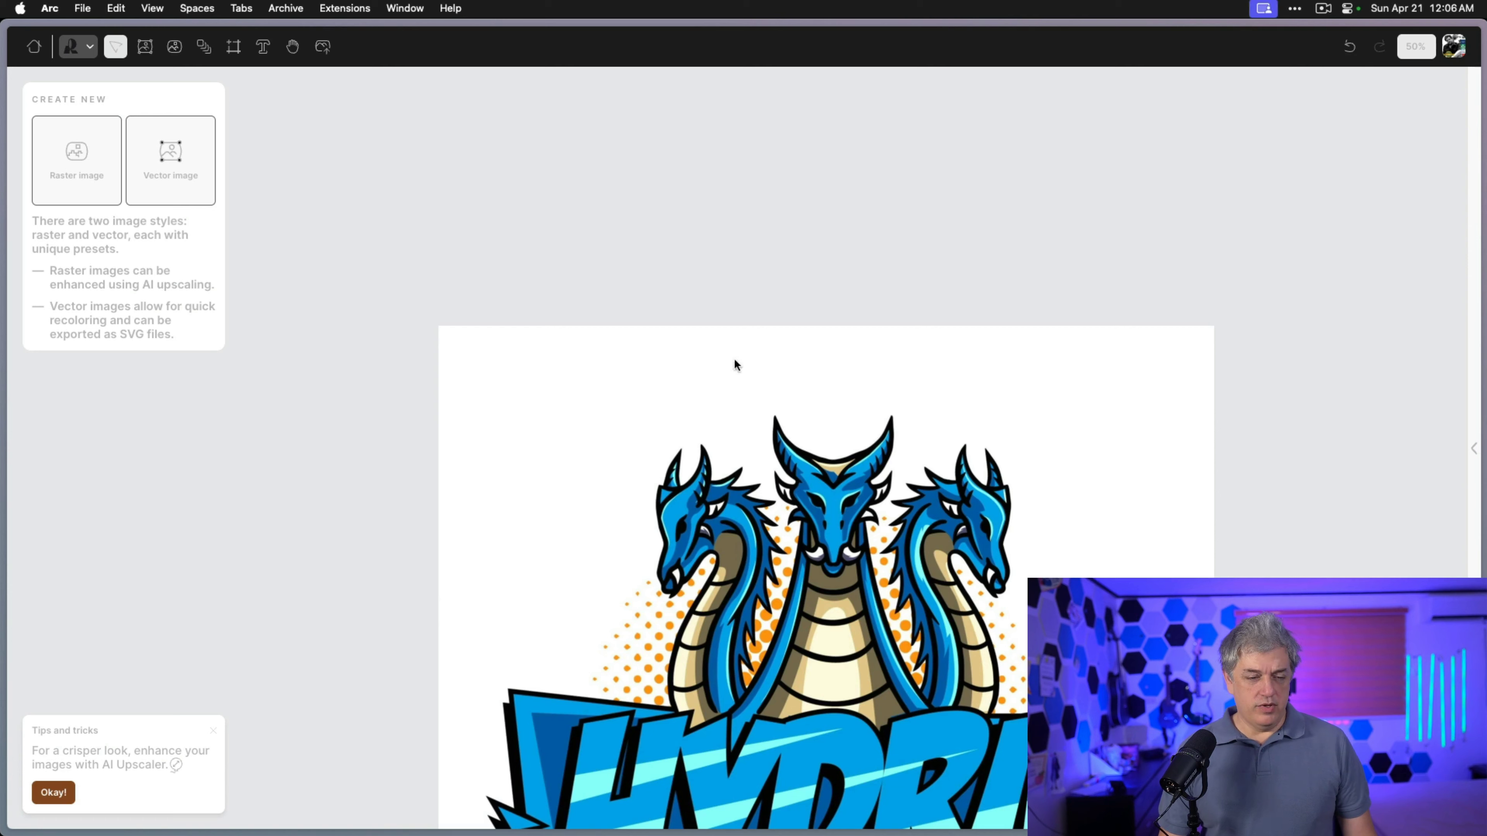
pyautogui.click(1197, 345)
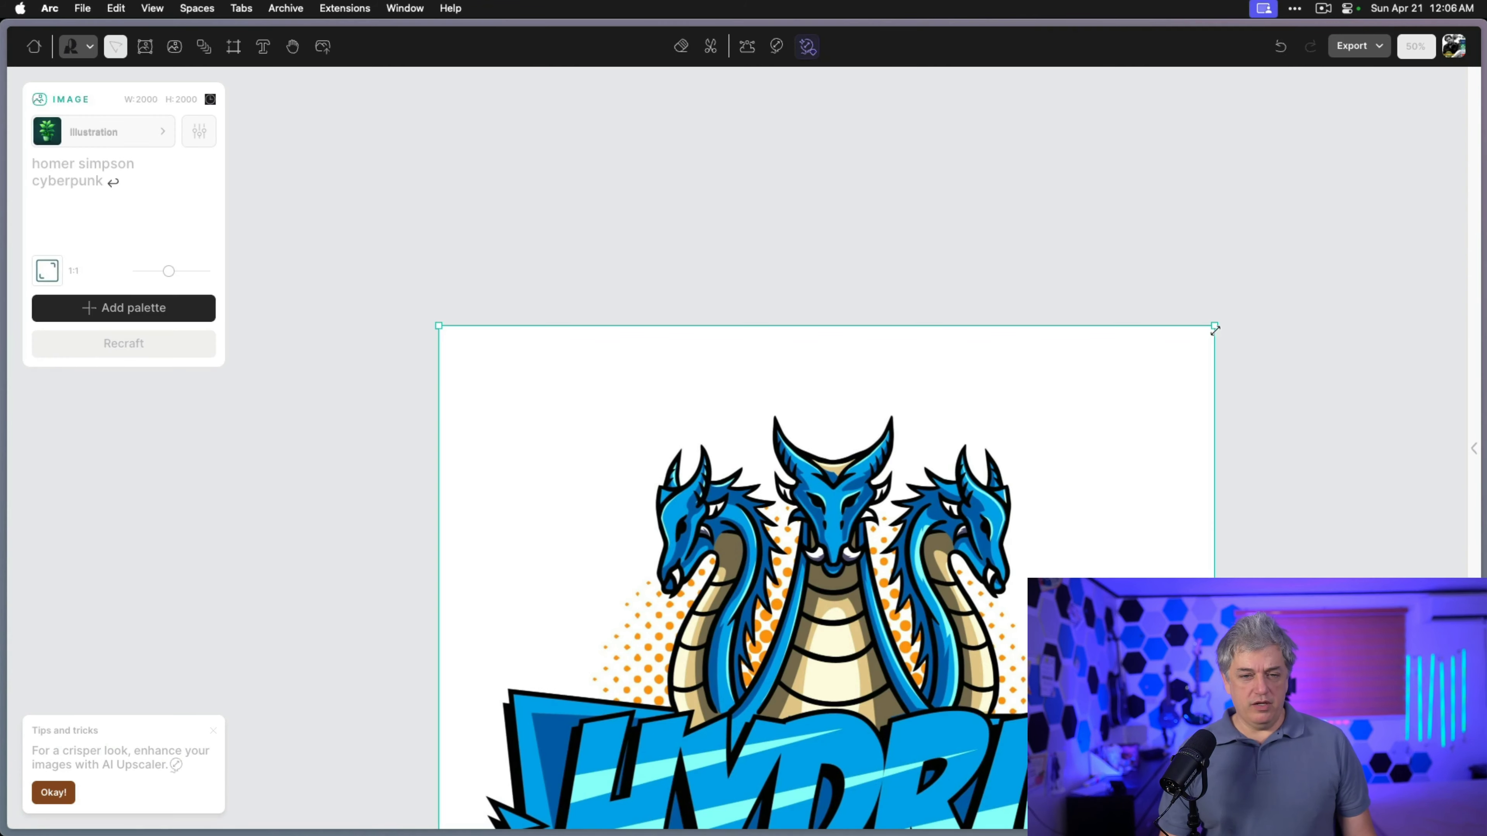
pyautogui.moveTo(1214, 328); pyautogui.dragTo(939, 601)
pyautogui.moveTo(743, 673); pyautogui.dragTo(710, 252)
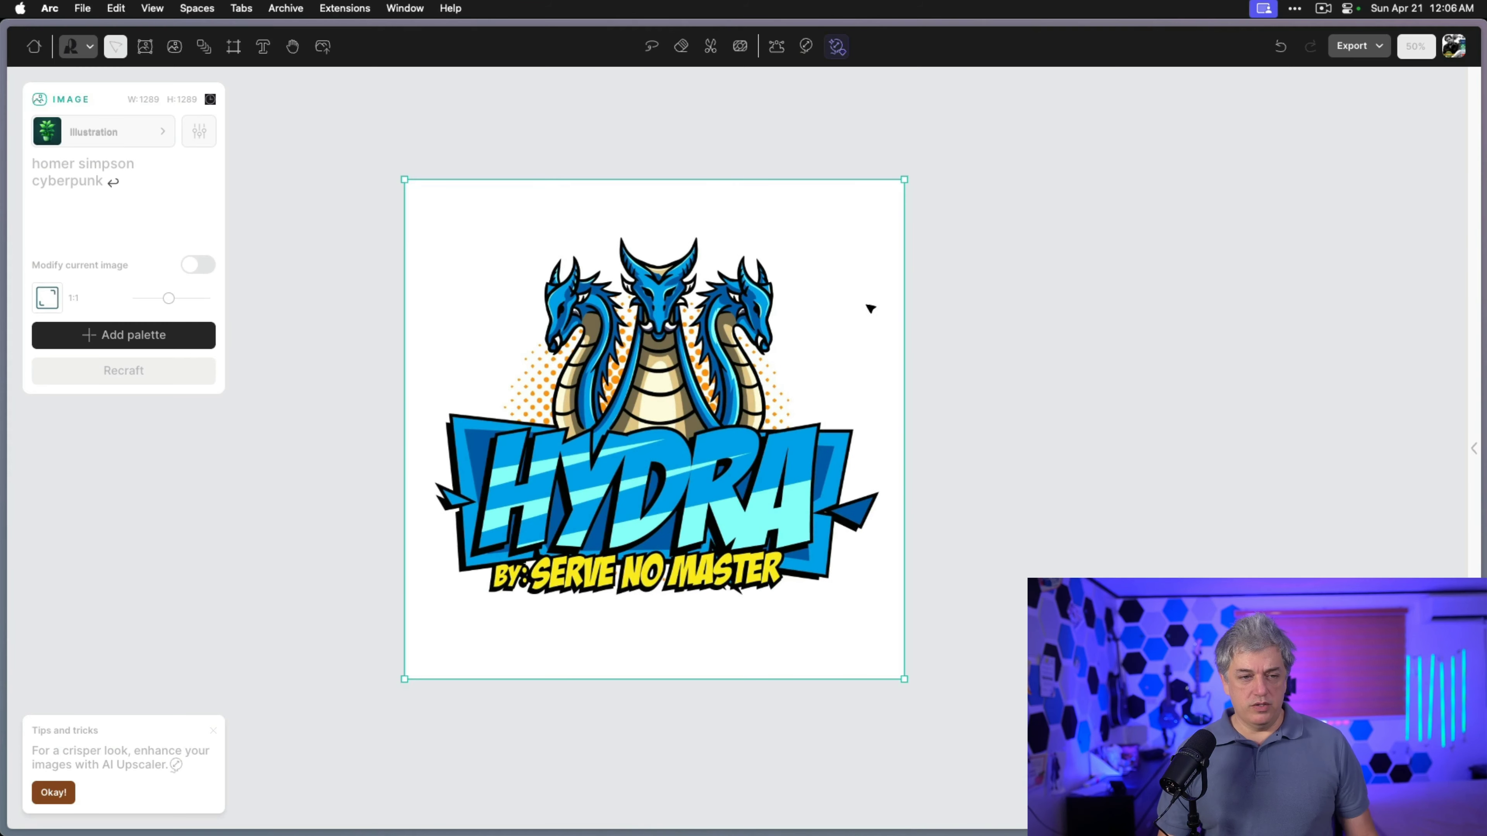
pyautogui.moveTo(913, 190); pyautogui.dragTo(793, 308)
pyautogui.moveTo(626, 559); pyautogui.dragTo(813, 404)
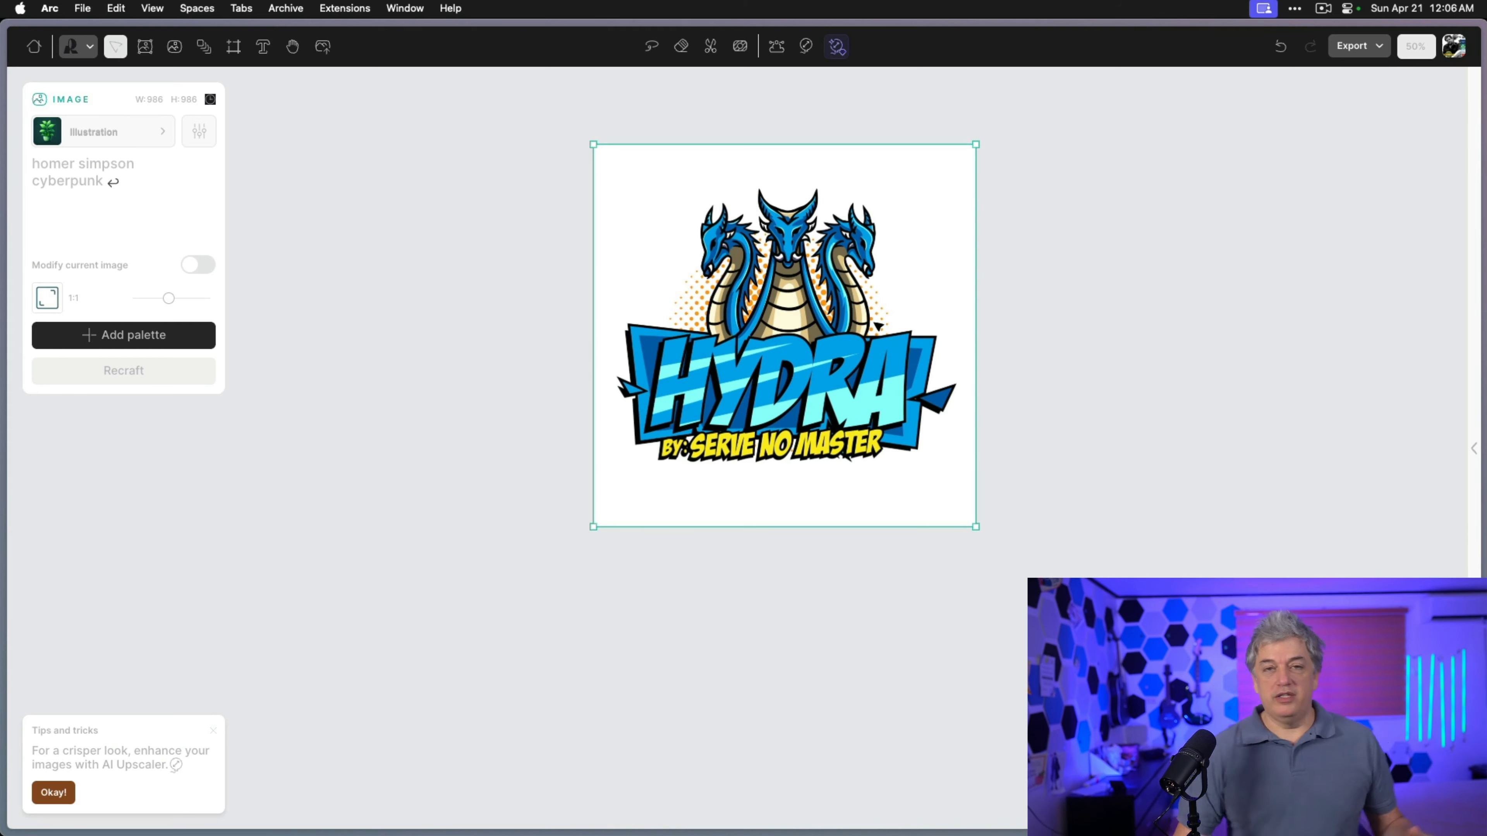
# Remove the Hydra logo's white background, vectorize it, and resize the vector to 938 px.
pyautogui.rightClick(929, 220)
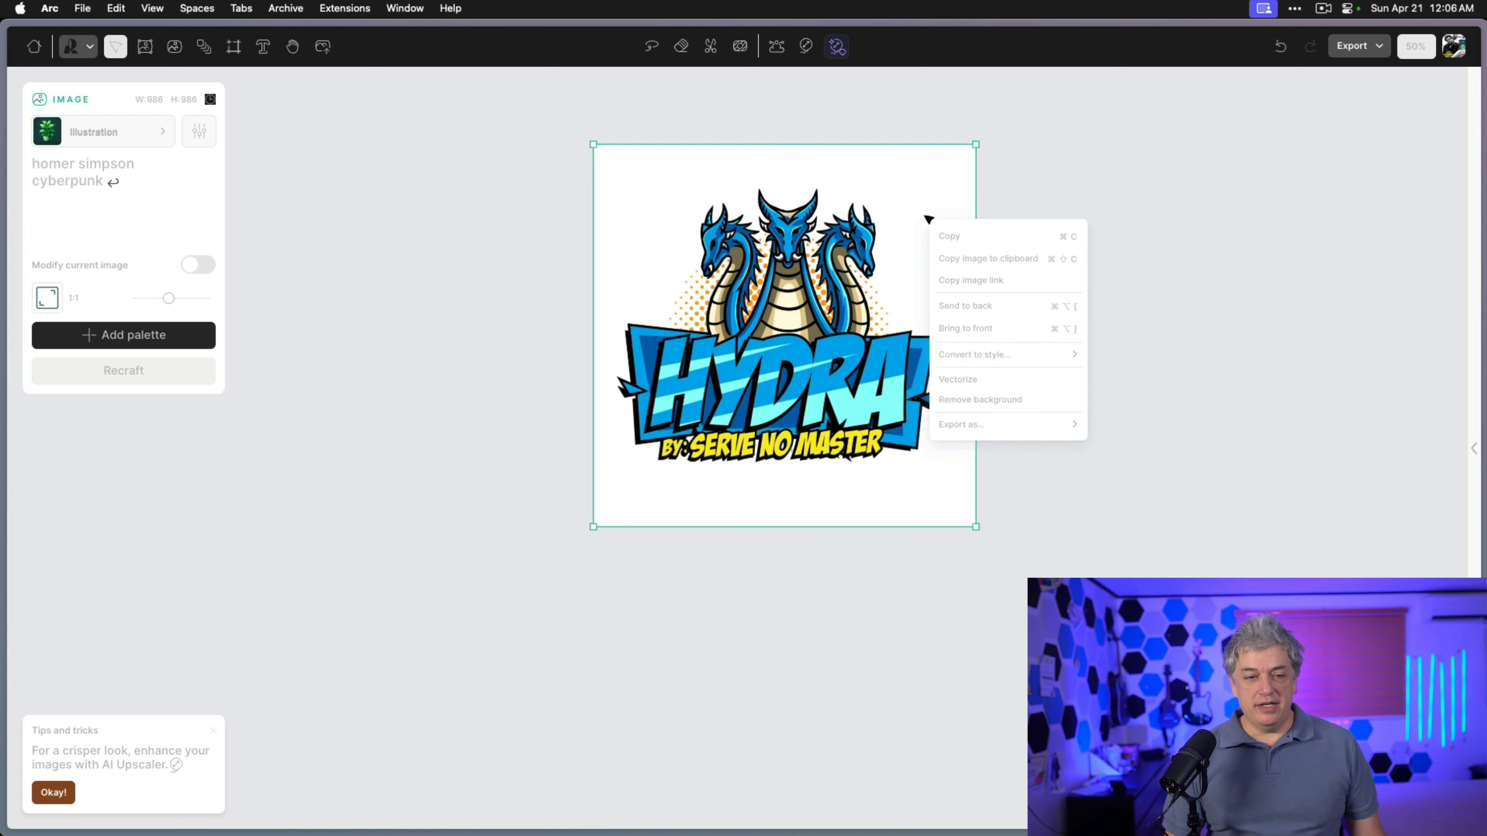
pyautogui.click(1022, 403)
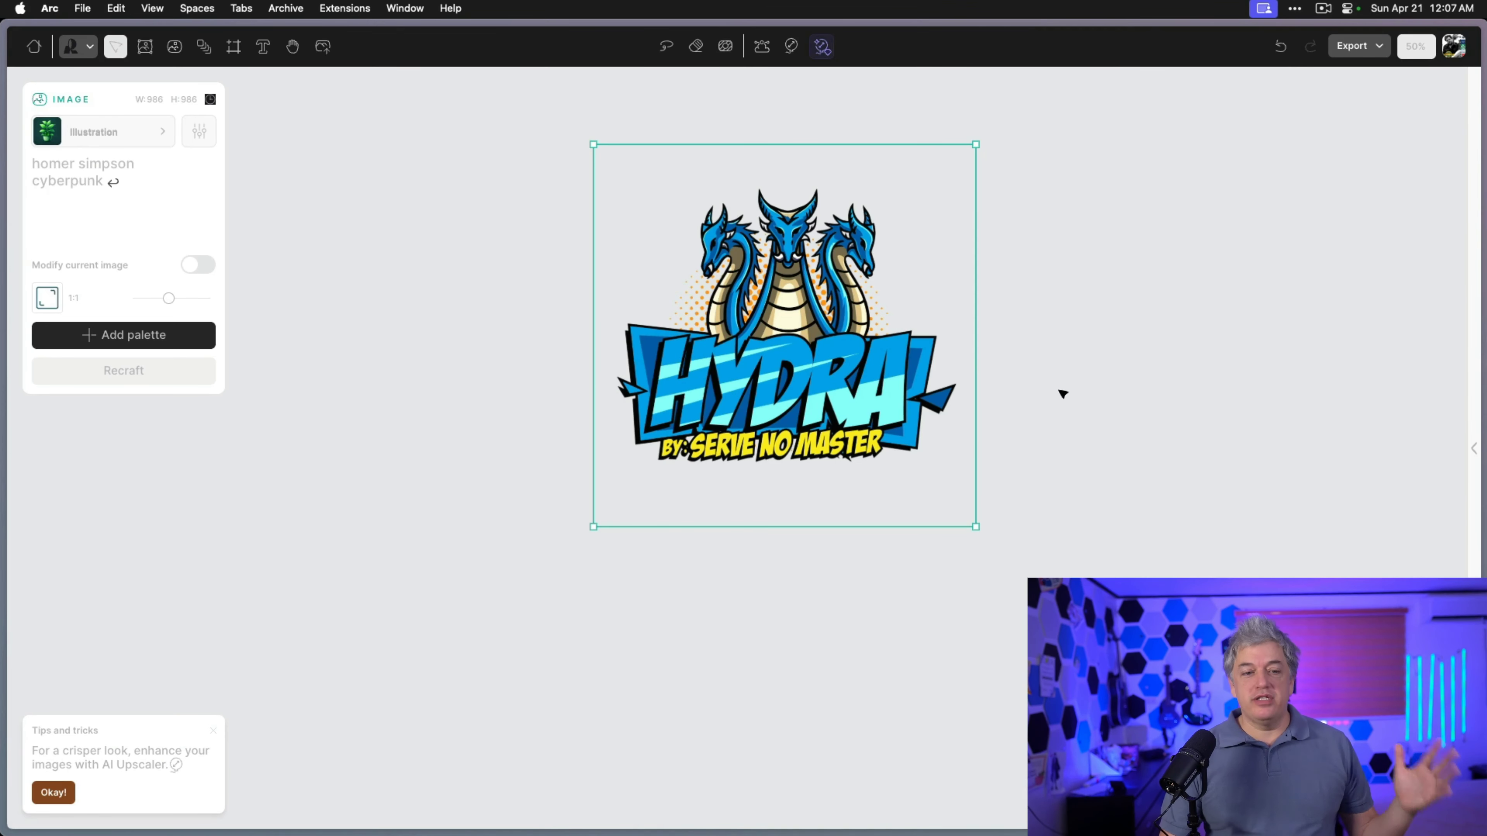
pyautogui.rightClick(818, 344)
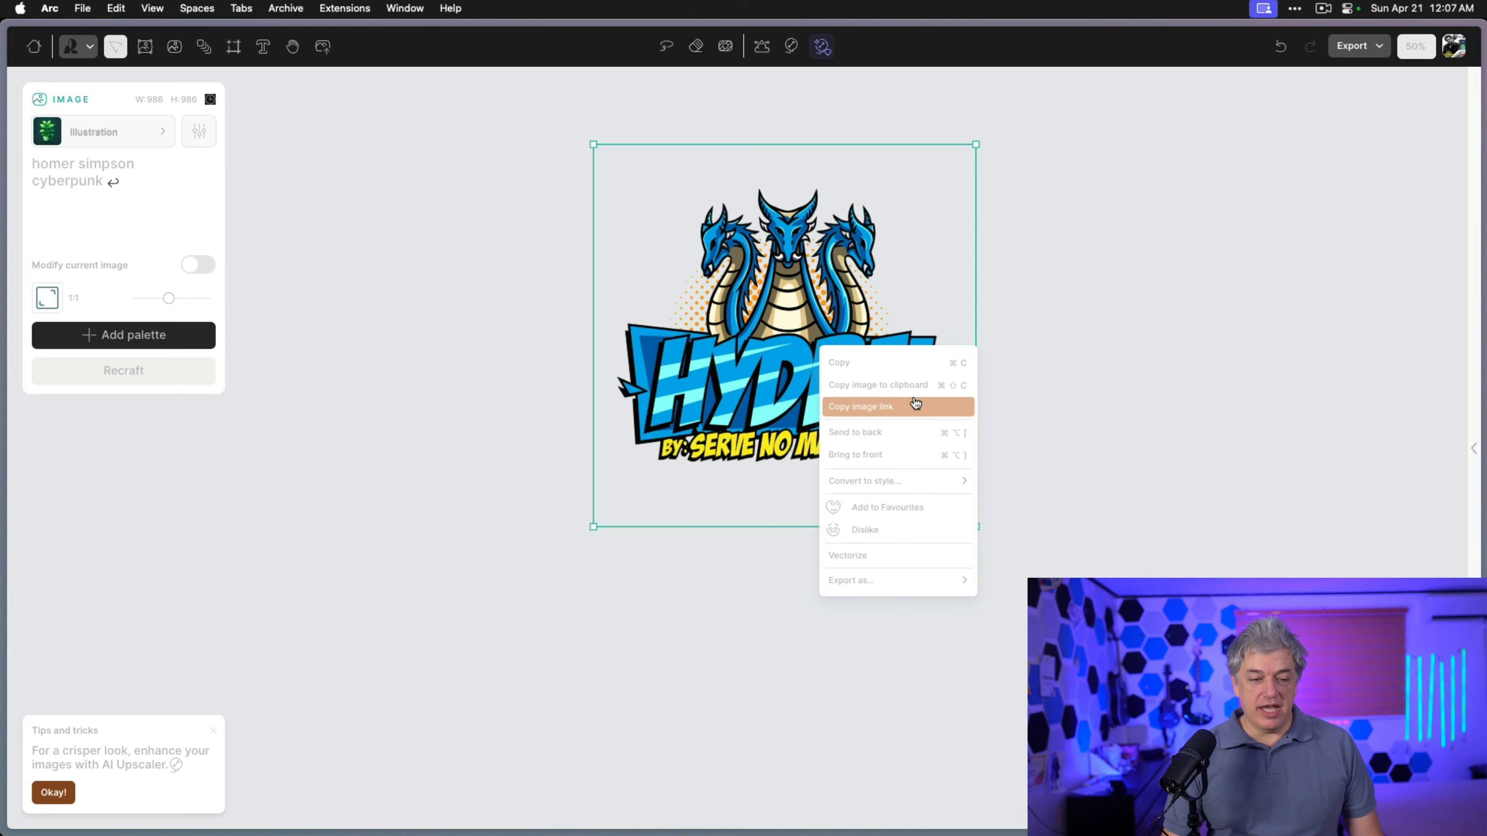
pyautogui.moveTo(917, 489)
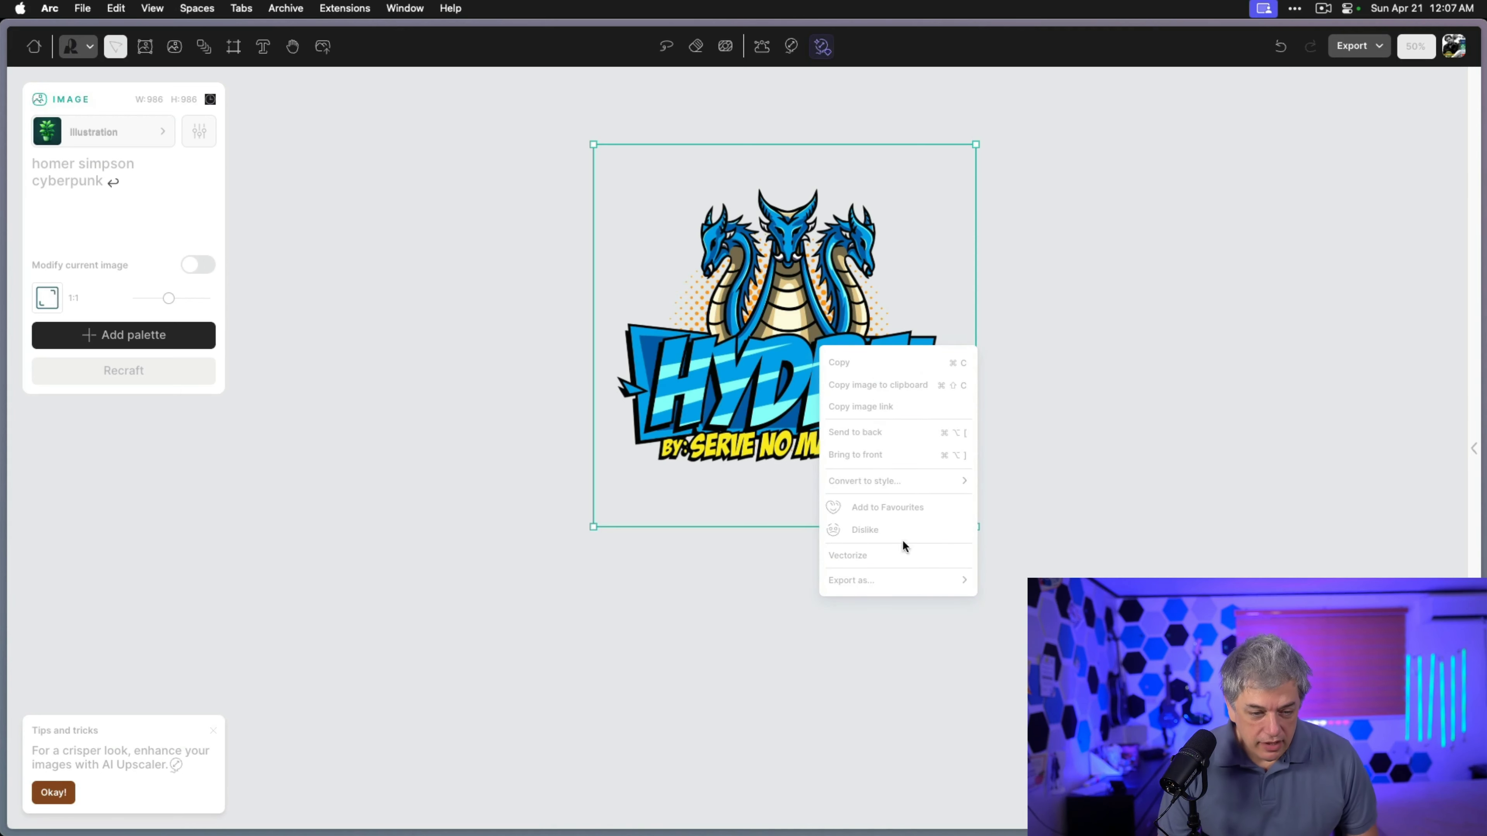
pyautogui.click(900, 553)
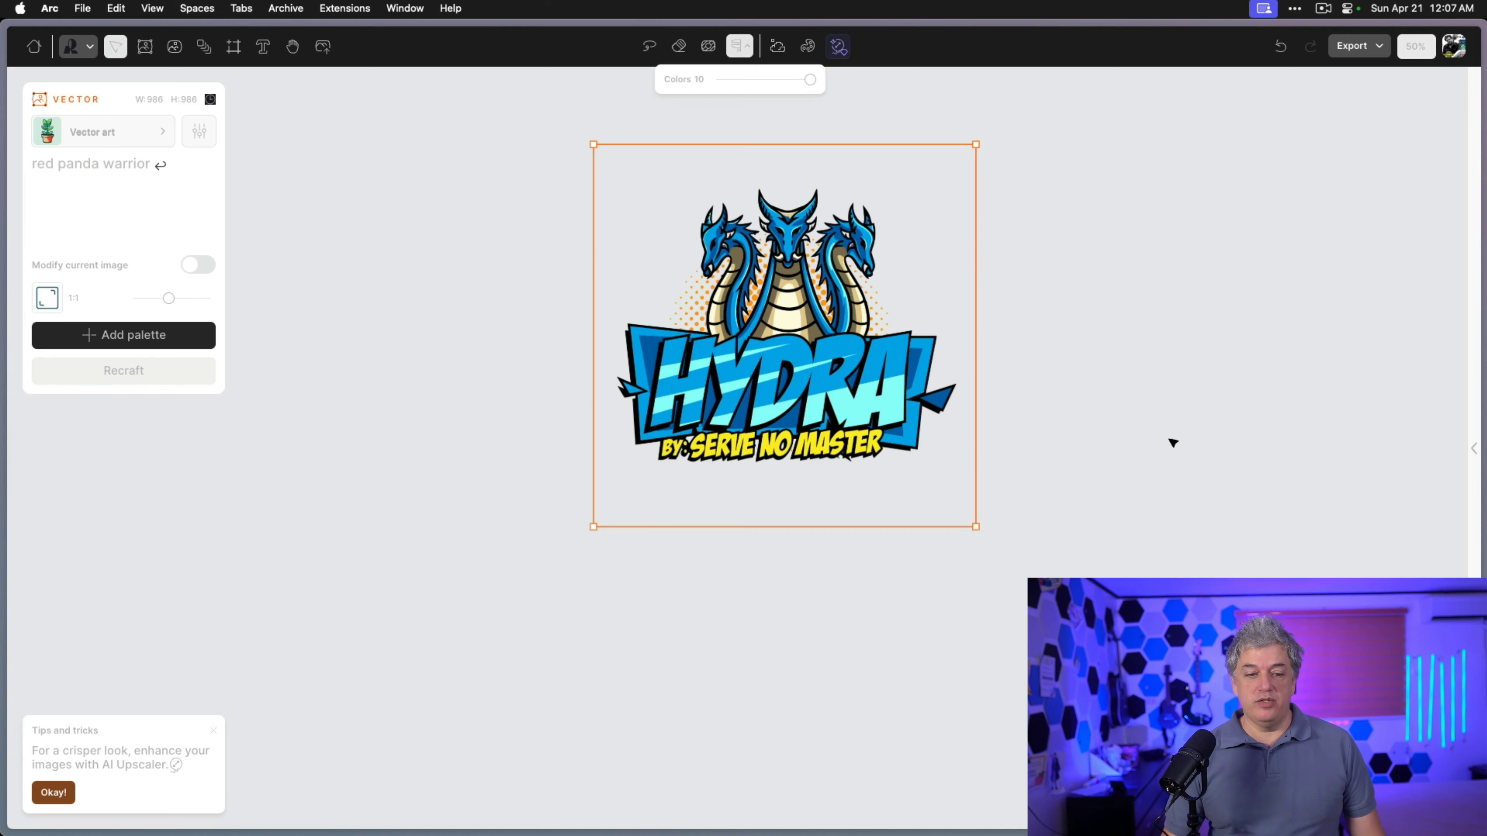
pyautogui.moveTo(975, 526)
pyautogui.mouseDown()
pyautogui.moveTo(1346, 828)
pyautogui.moveTo(1423, 828)
pyautogui.moveTo(1082, 631)
pyautogui.moveTo(957, 507)
pyautogui.mouseUp()
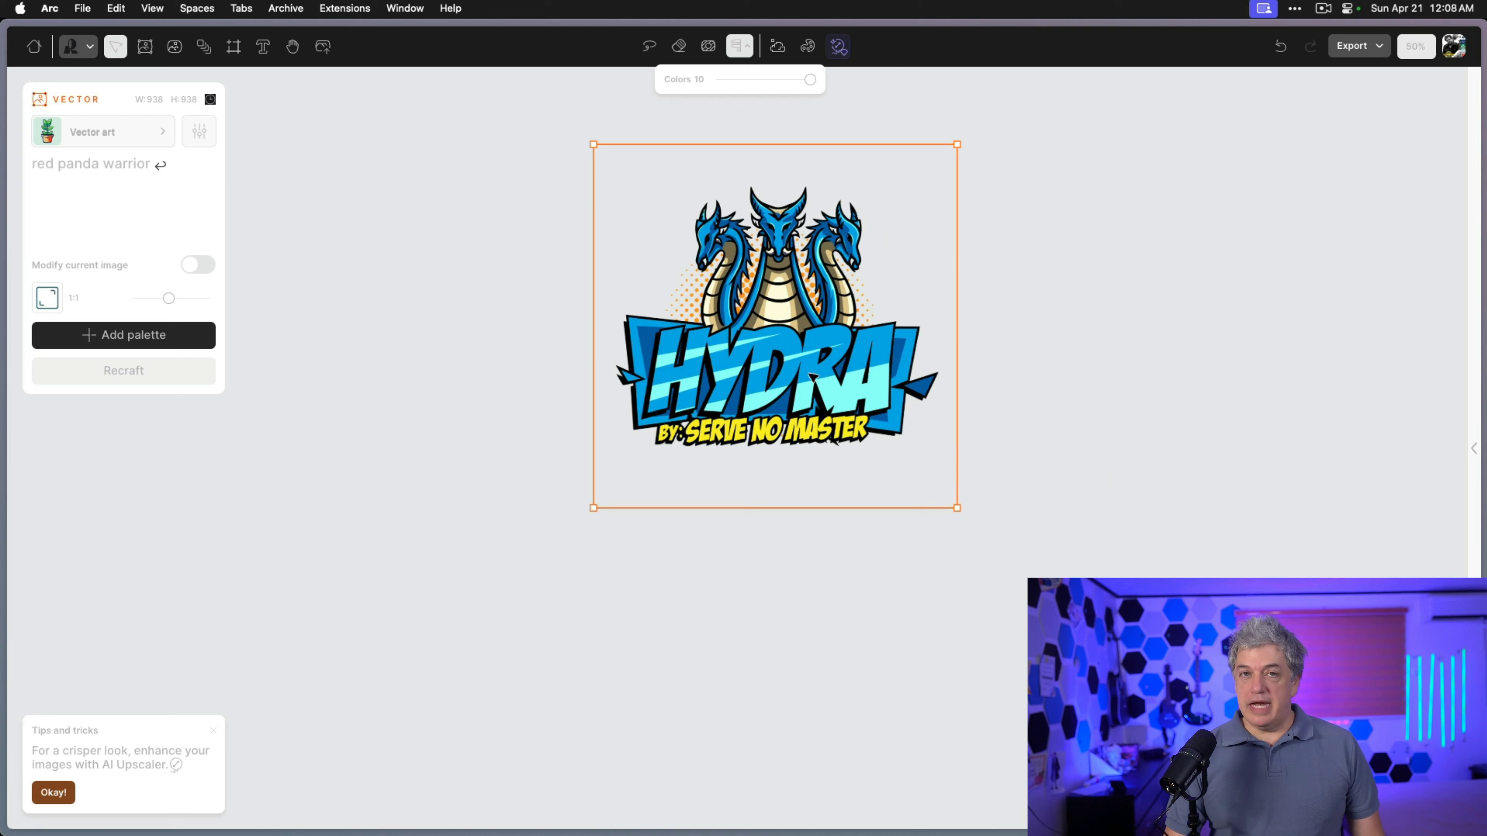
# Export the vectorized Hydra logo as an SVG and open Affinity Photo 2 from the Applications stack.
pyautogui.rightClick(781, 338)
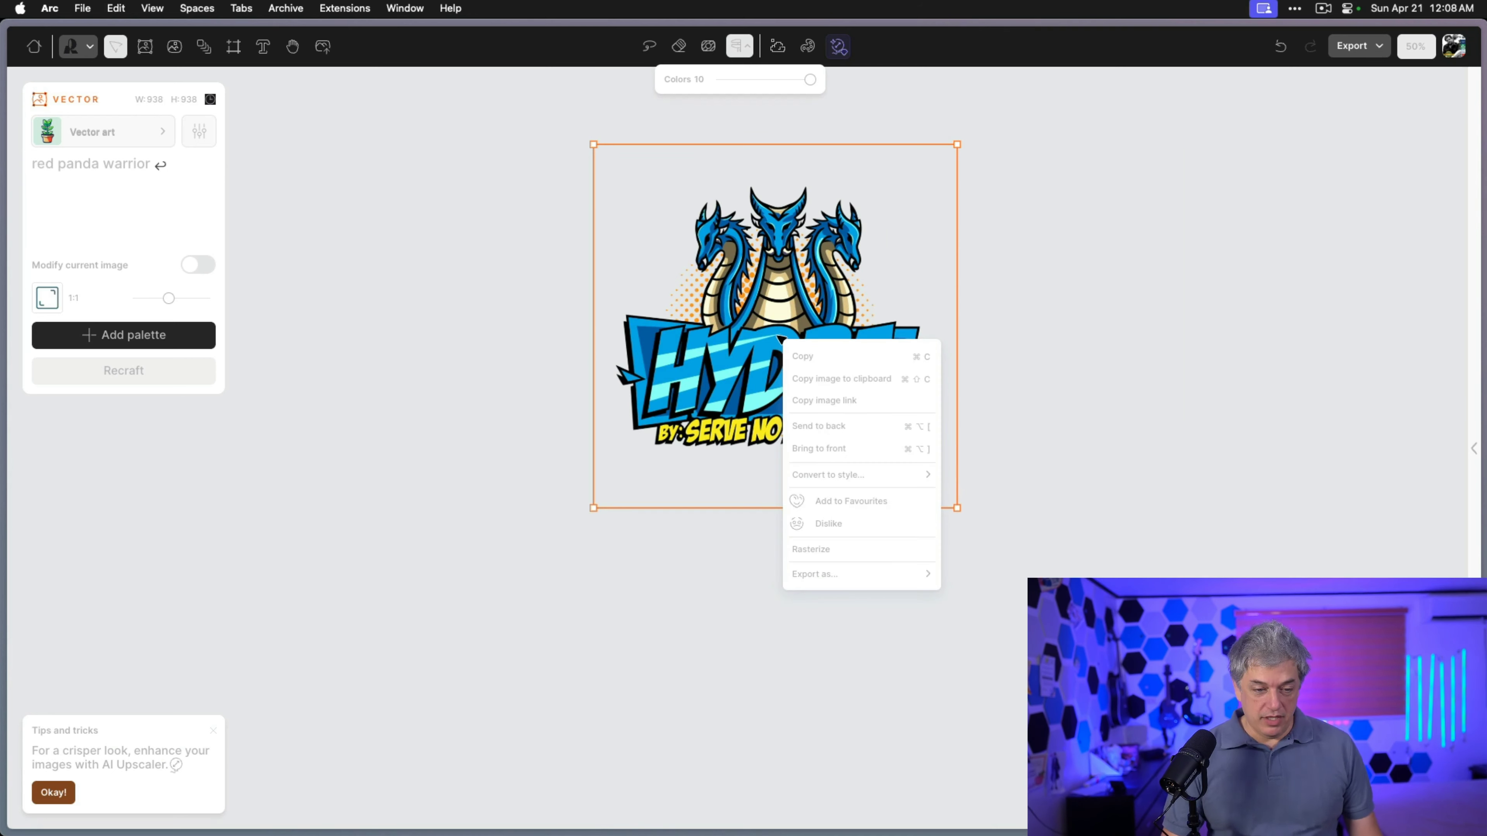
pyautogui.moveTo(889, 574)
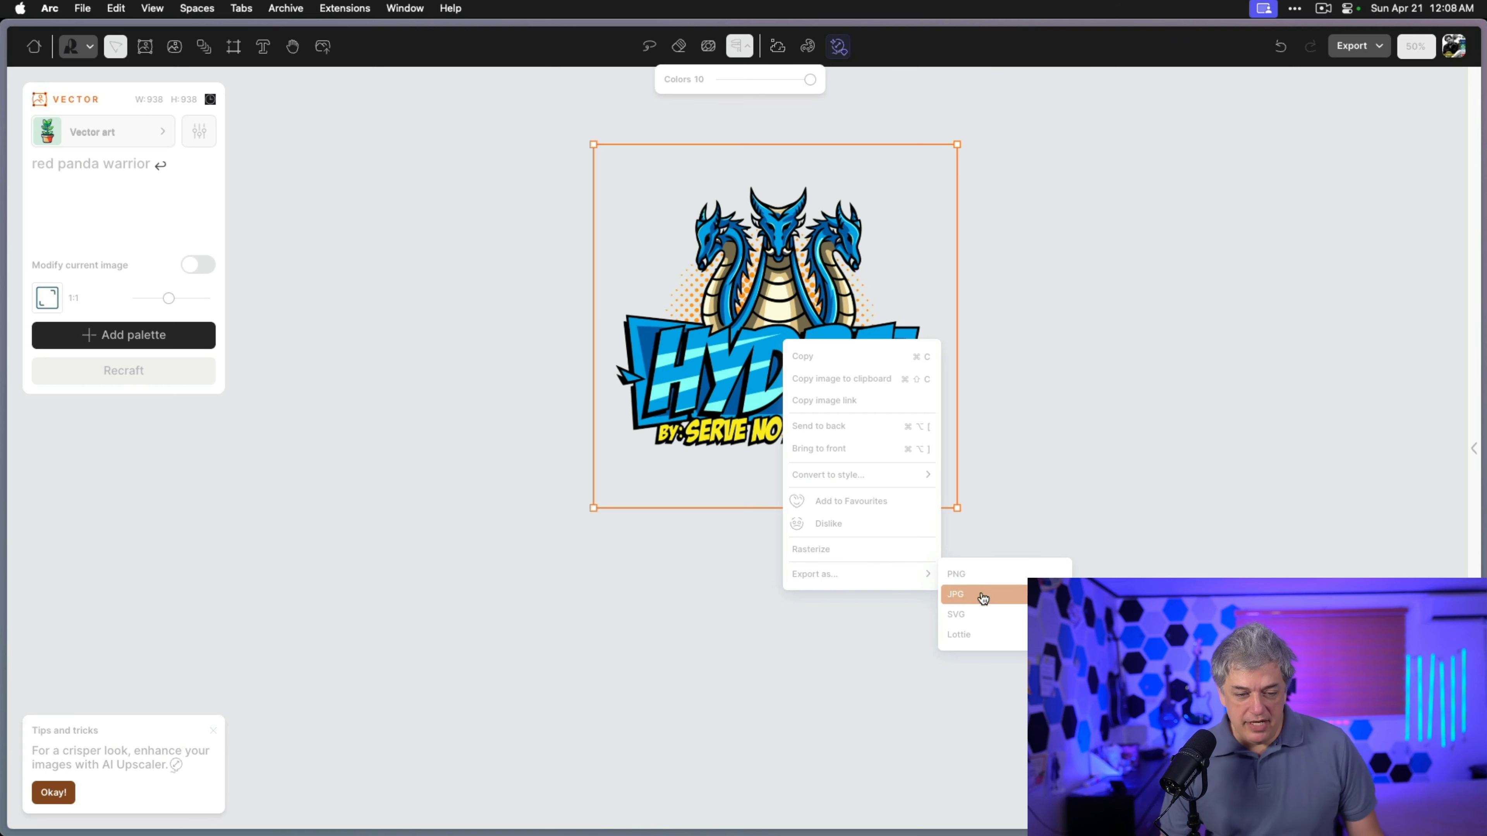
pyautogui.click(982, 623)
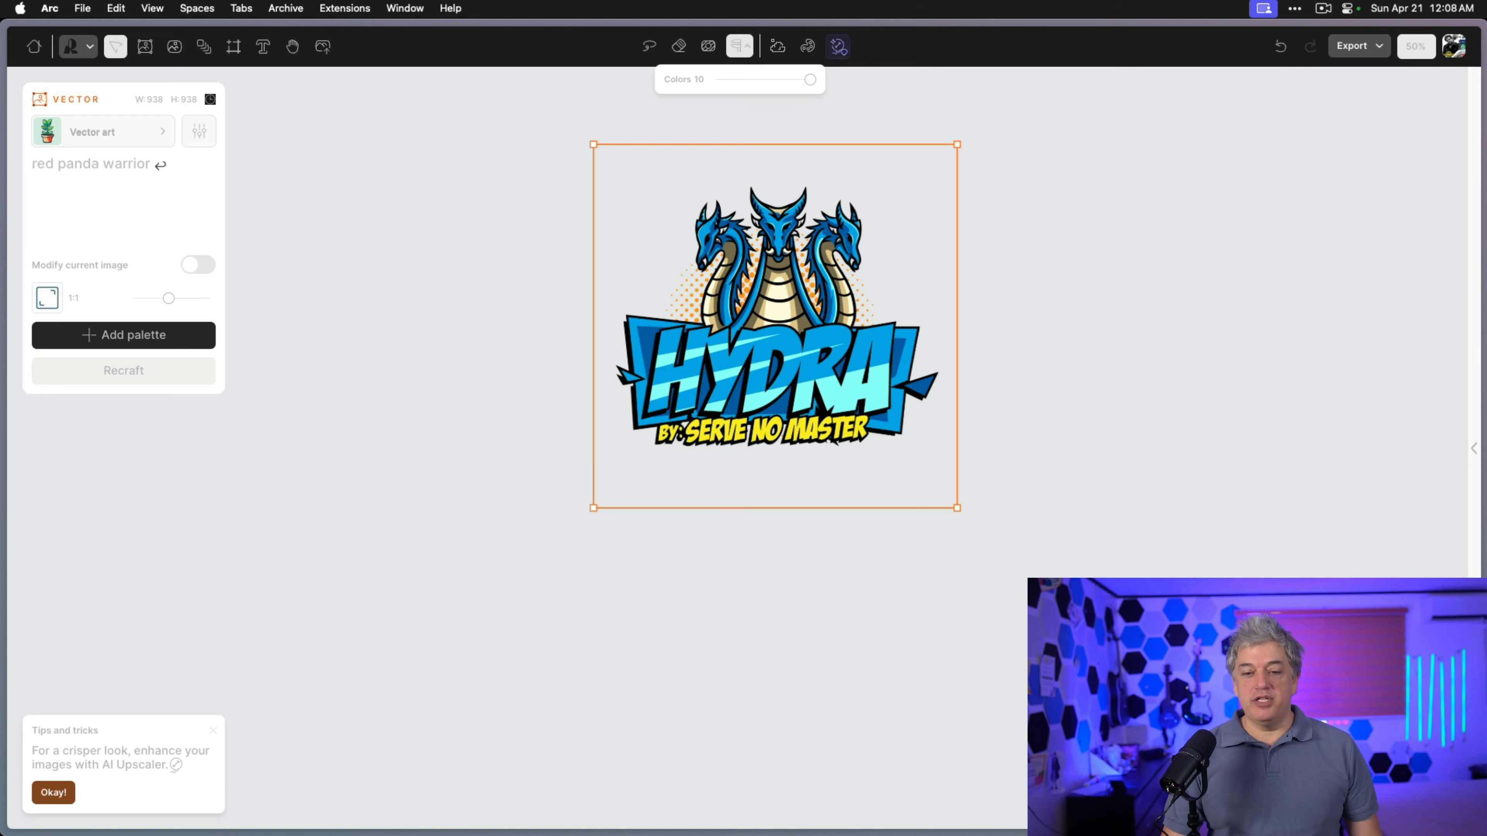
pyautogui.click(1143, 805)
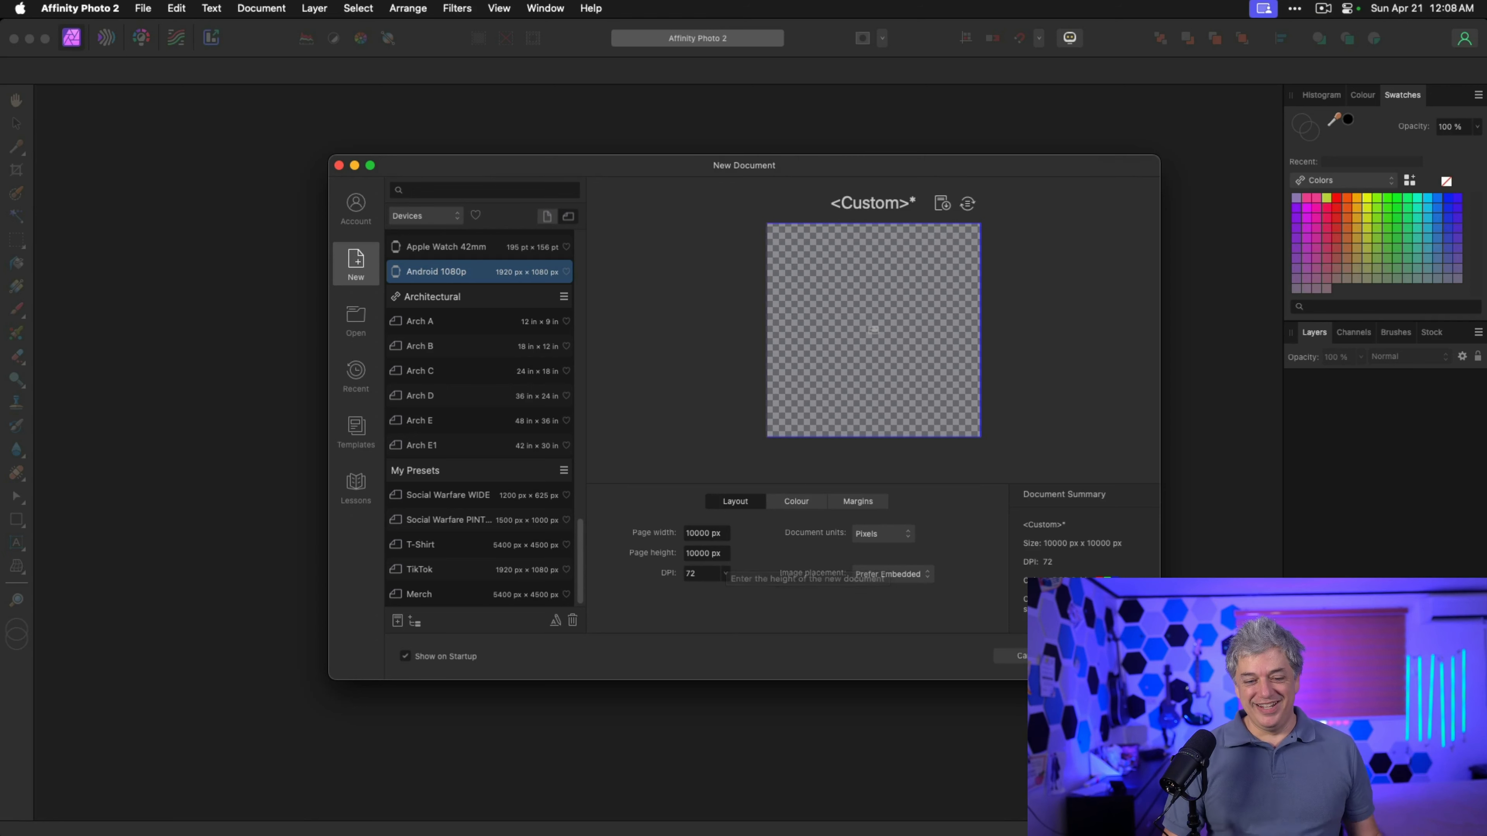
# Create the 10000×10000 px document and place the Hydra logo file on it.
pyautogui.press('Return')
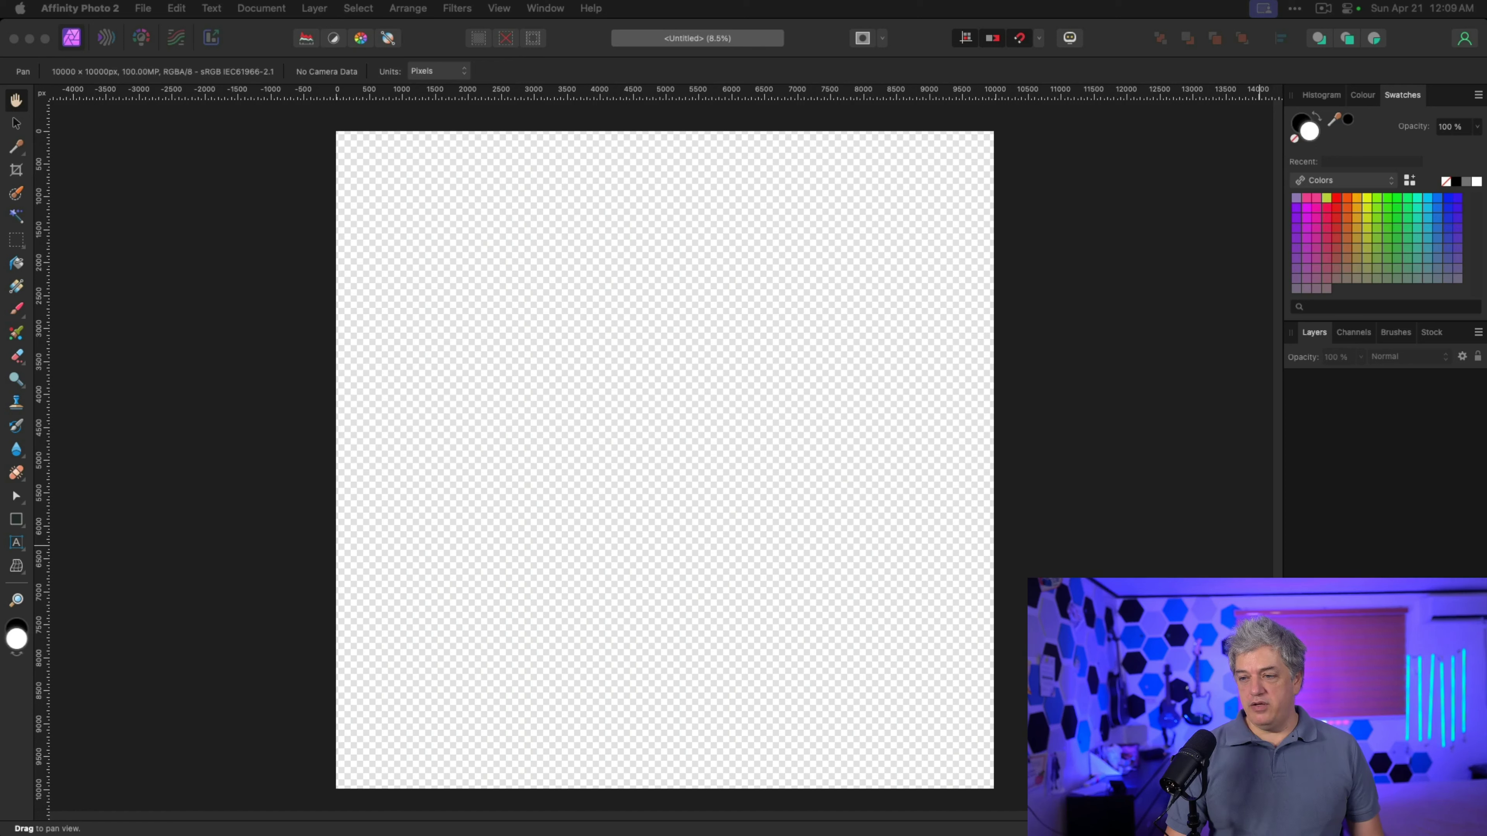
pyautogui.moveTo(992, 337); pyautogui.dragTo(539, 412)
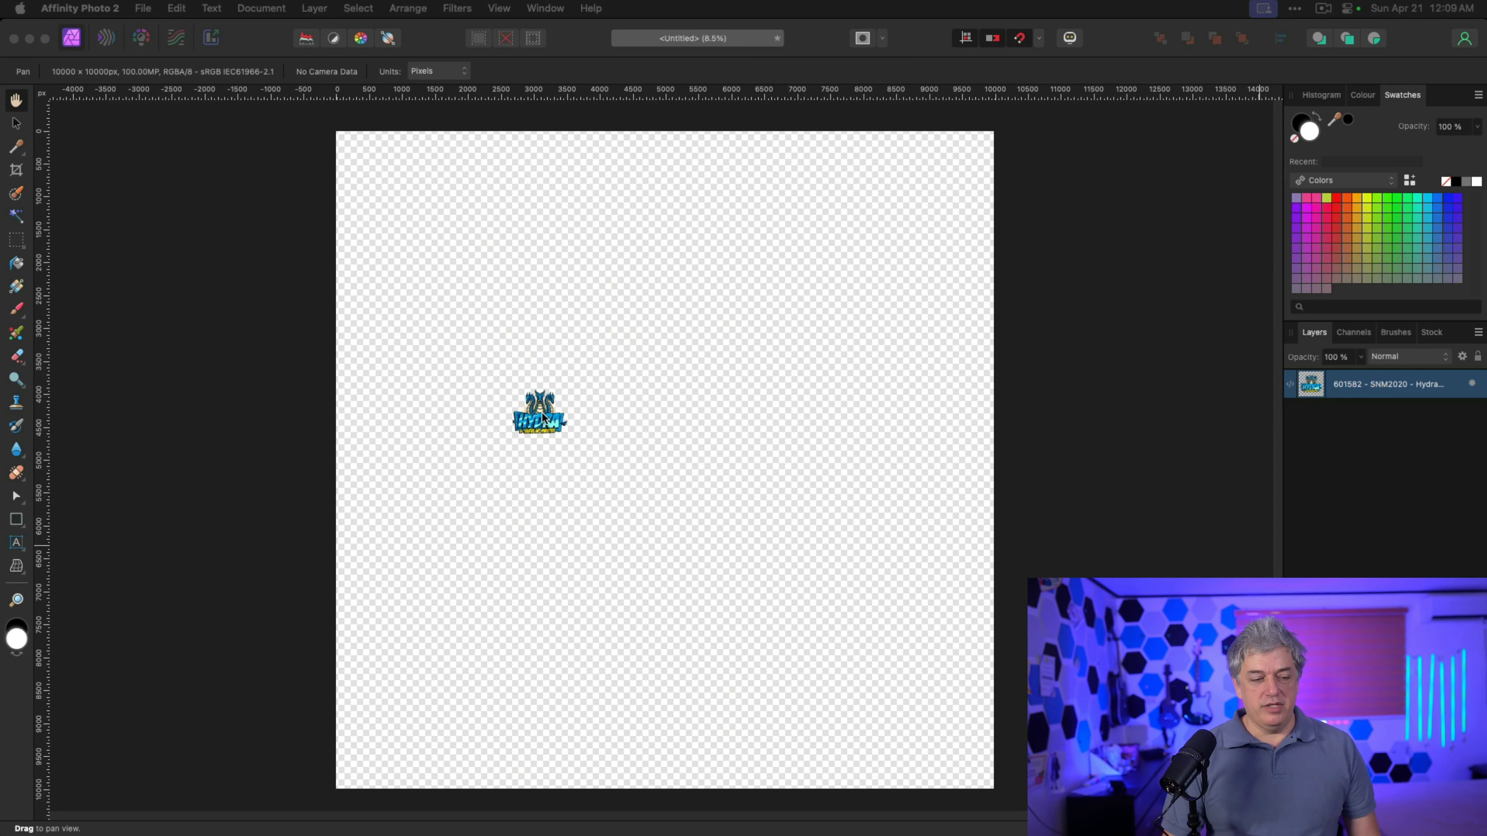
# Scale the Hydra logo to fill the page, zoom in, and open the embedded SVG as its own document.
pyautogui.hscroll(3, 541, 412)
pyautogui.hscroll(-4, 293, 263)
pyautogui.click(16, 123)
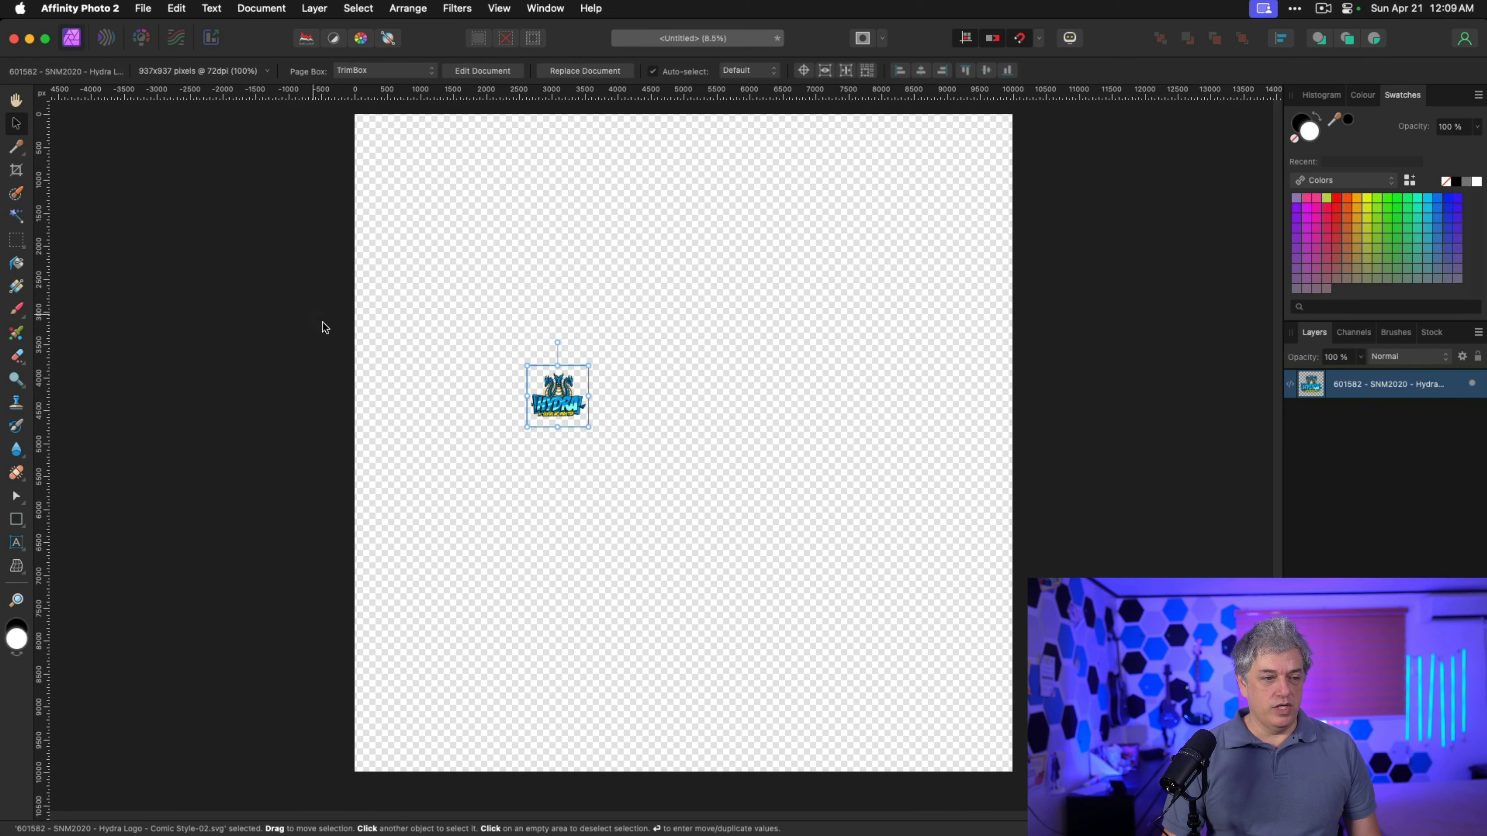
pyautogui.moveTo(566, 404); pyautogui.dragTo(1045, 800)
pyautogui.moveTo(389, 144); pyautogui.dragTo(158, 88)
pyautogui.scroll(2, 470, 275)
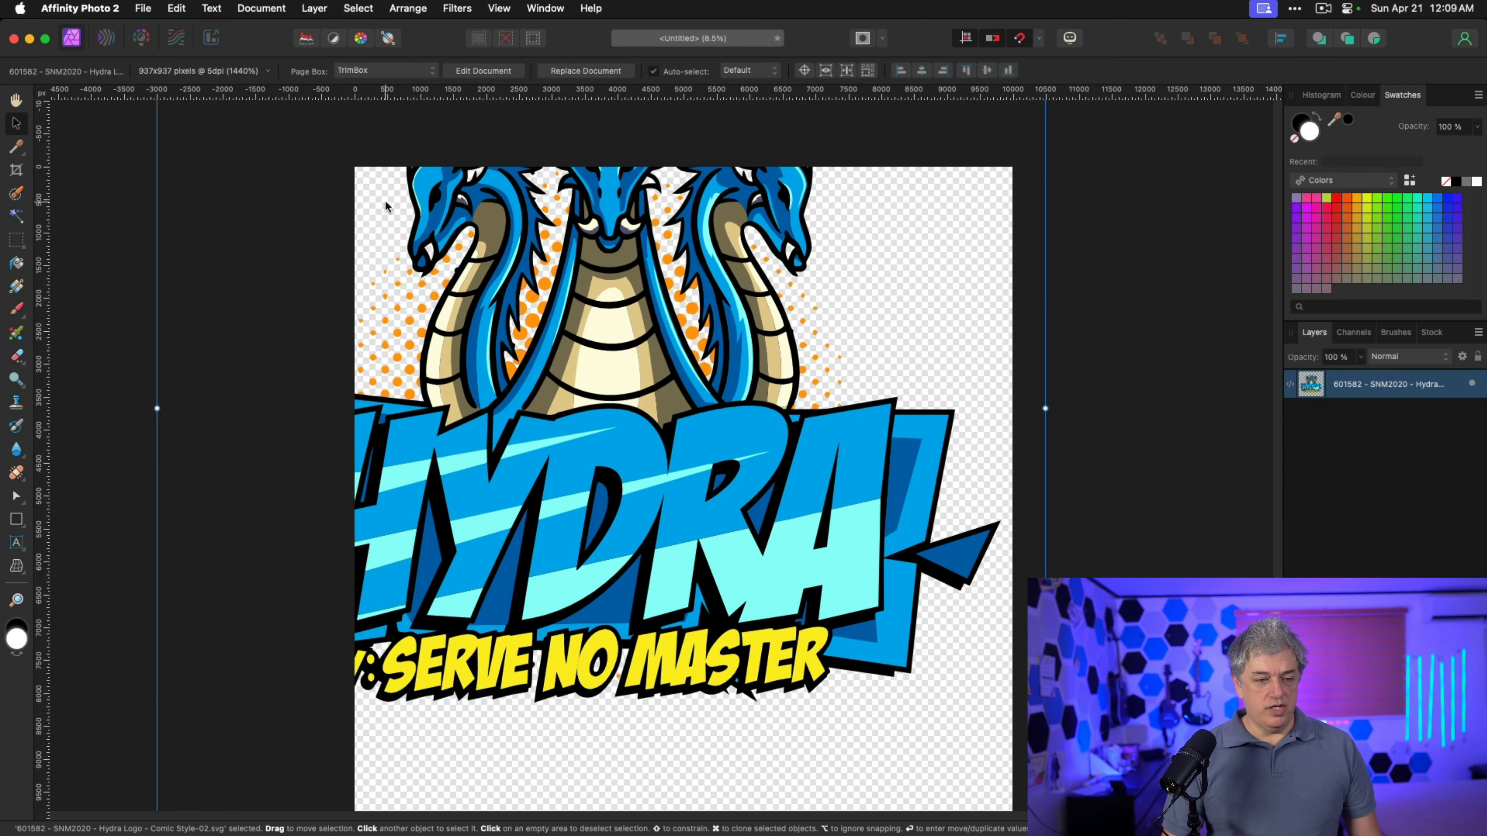
pyautogui.press('super+equal')
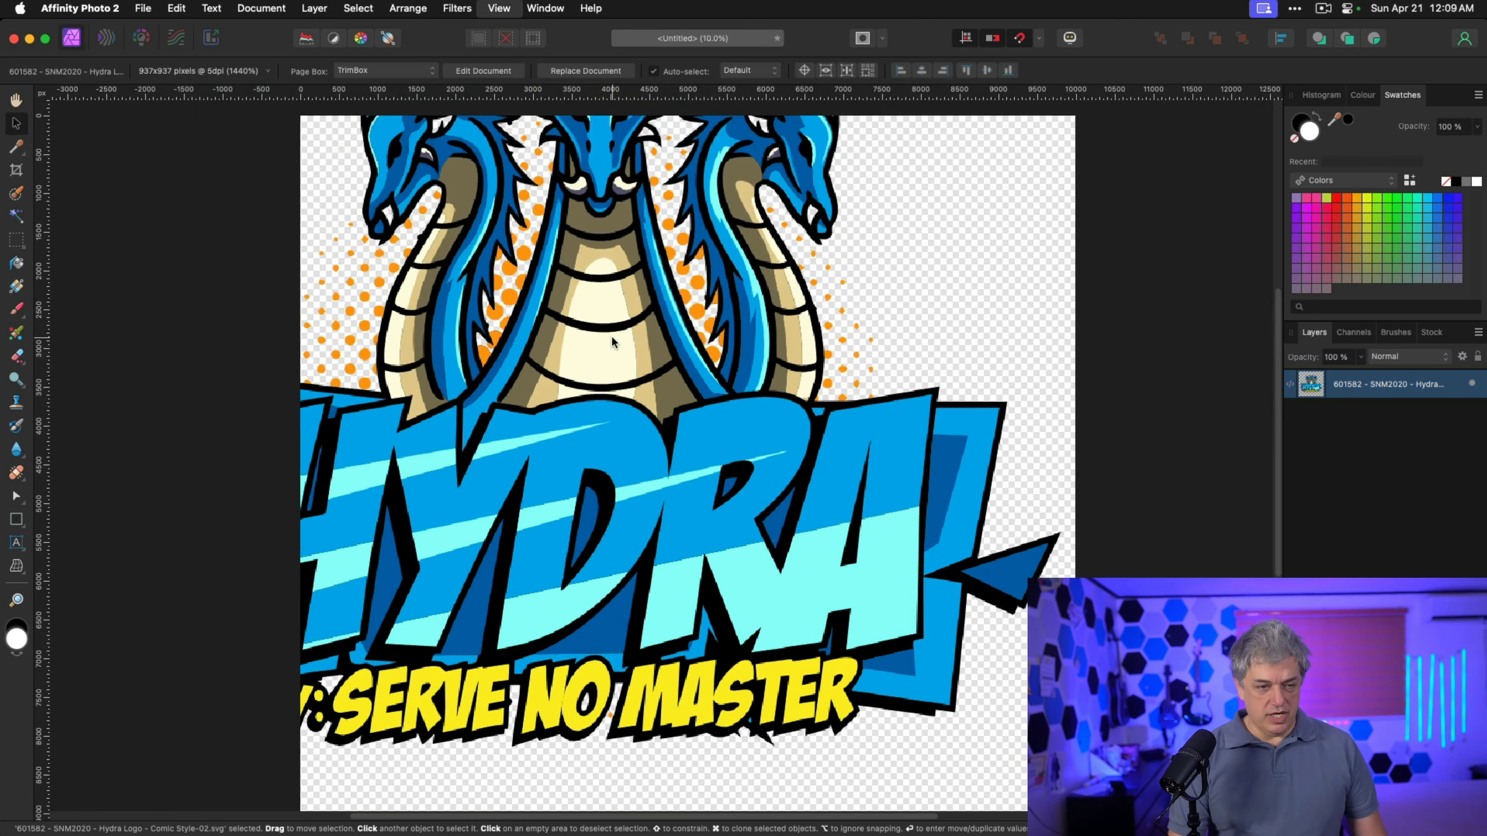
pyautogui.press('super+equal')
pyautogui.press('super+equal')
pyautogui.press('super+equal')
pyautogui.press('super+equal')
pyautogui.press('super+equal')
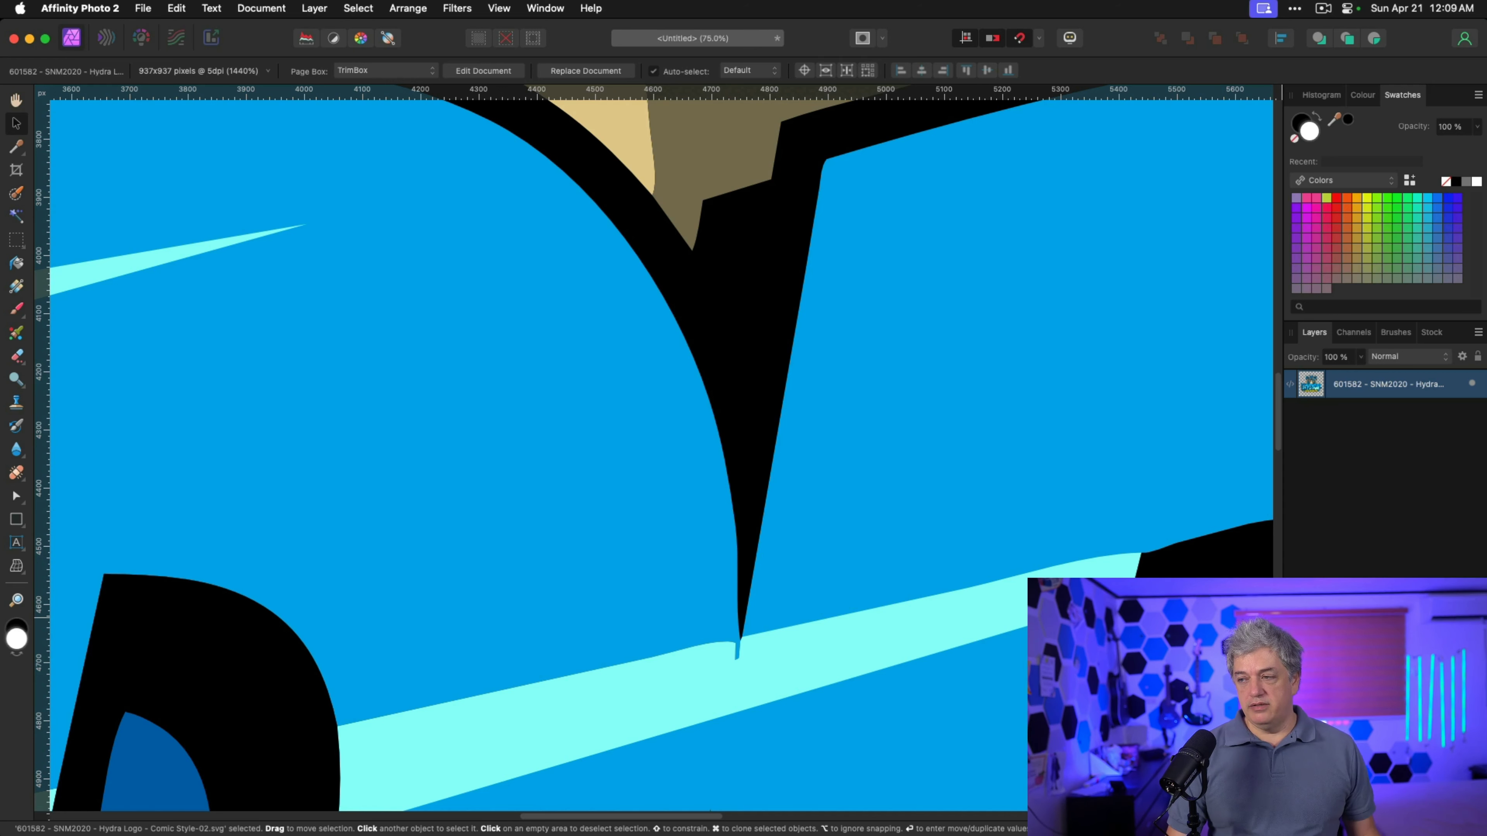
pyautogui.doubleClick(1012, 422)
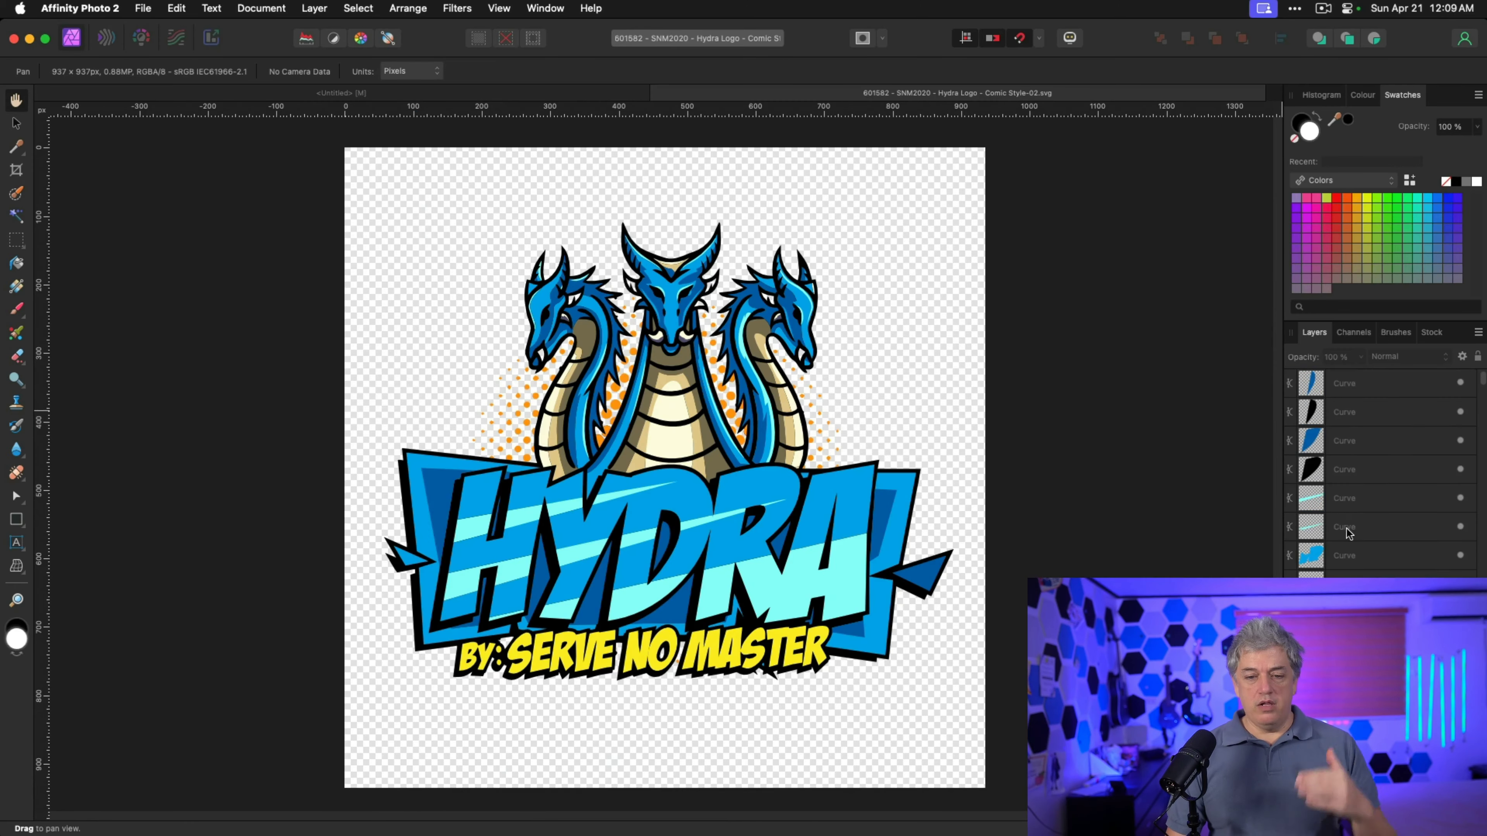
# Review the SVG's curve layers, hide one blue curve, and launch Topaz Gigapixel AI.
pyautogui.scroll(-10, 1346, 534)
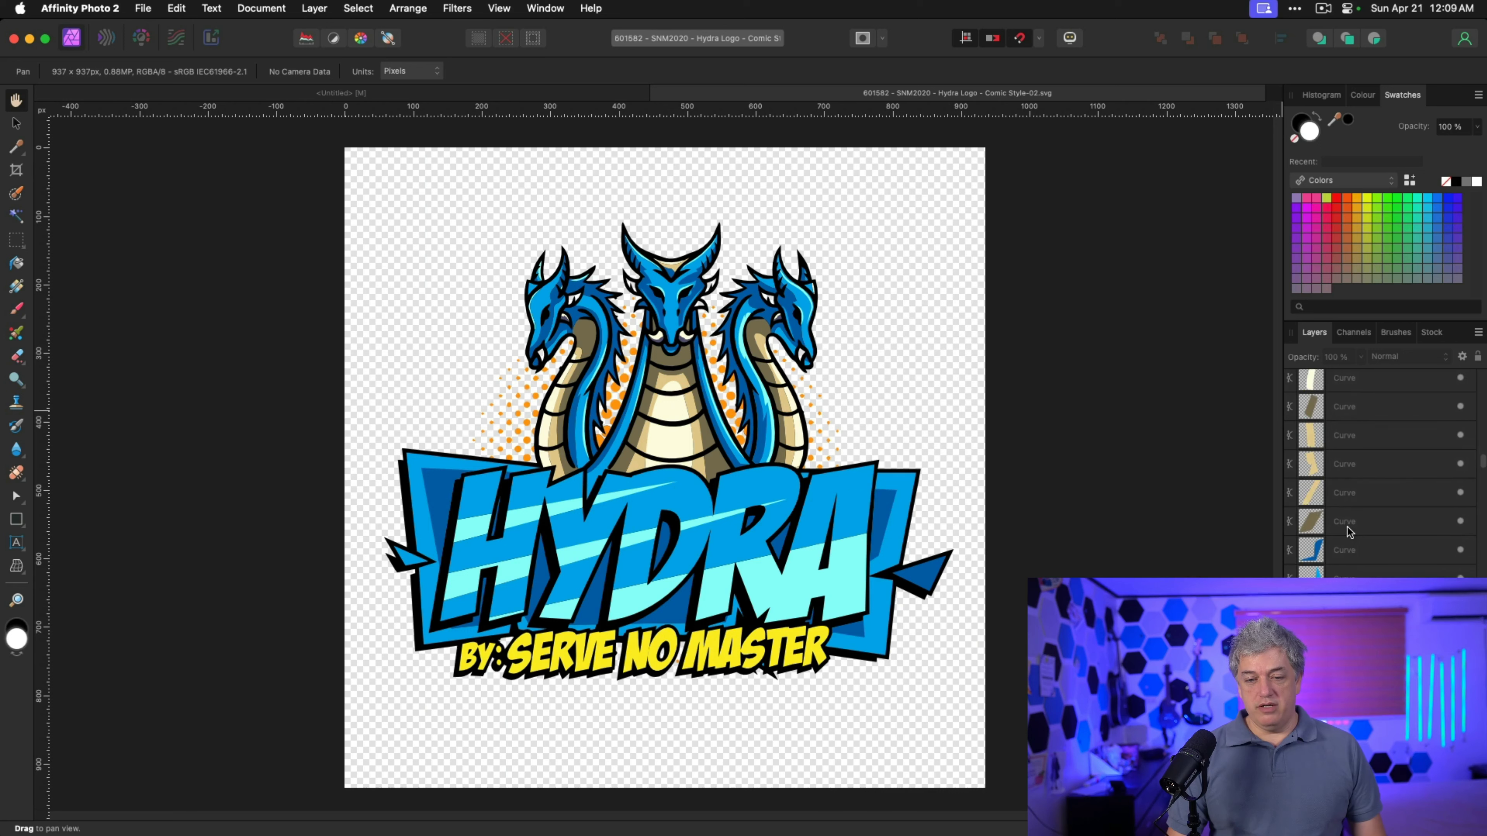
pyautogui.scroll(-2, 1349, 531)
pyautogui.click(1460, 530)
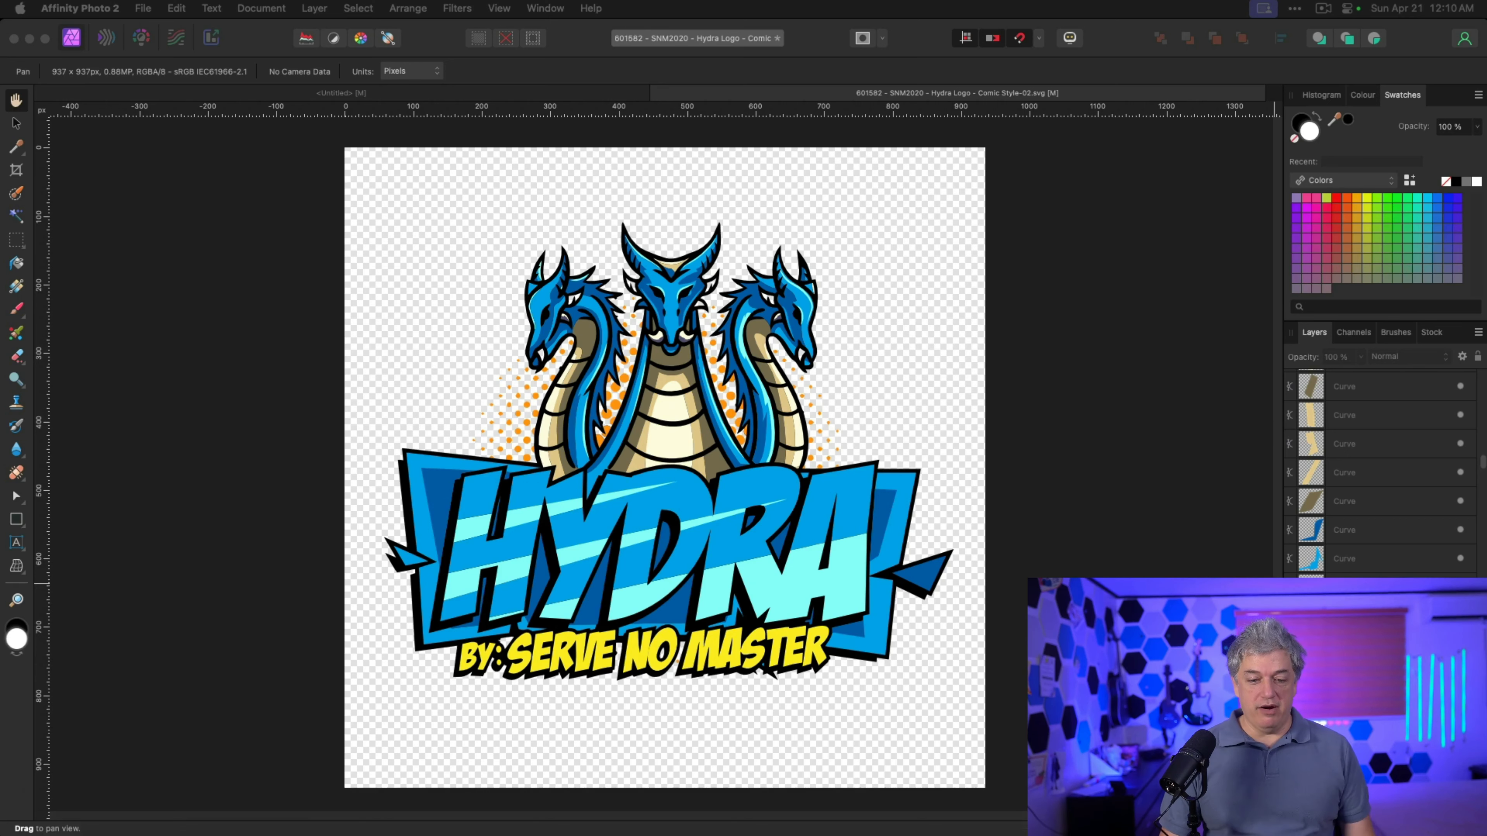
pyautogui.click(1130, 811)
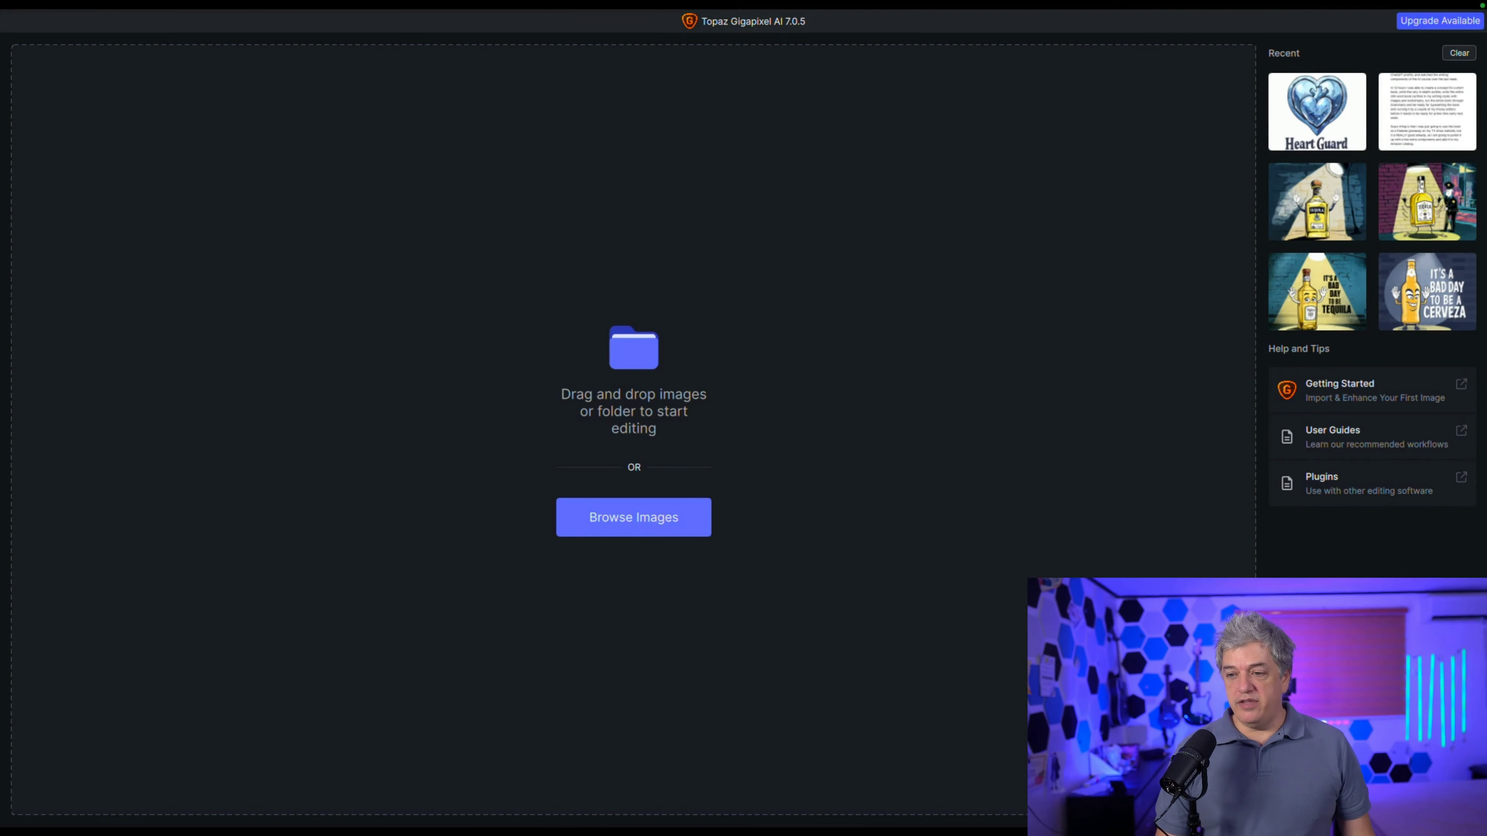
# Load the Hydra logo JPG and export a 4x Lines-model upscale at 8000×8000 px.
pyautogui.moveTo(1480, 357); pyautogui.dragTo(690, 455)
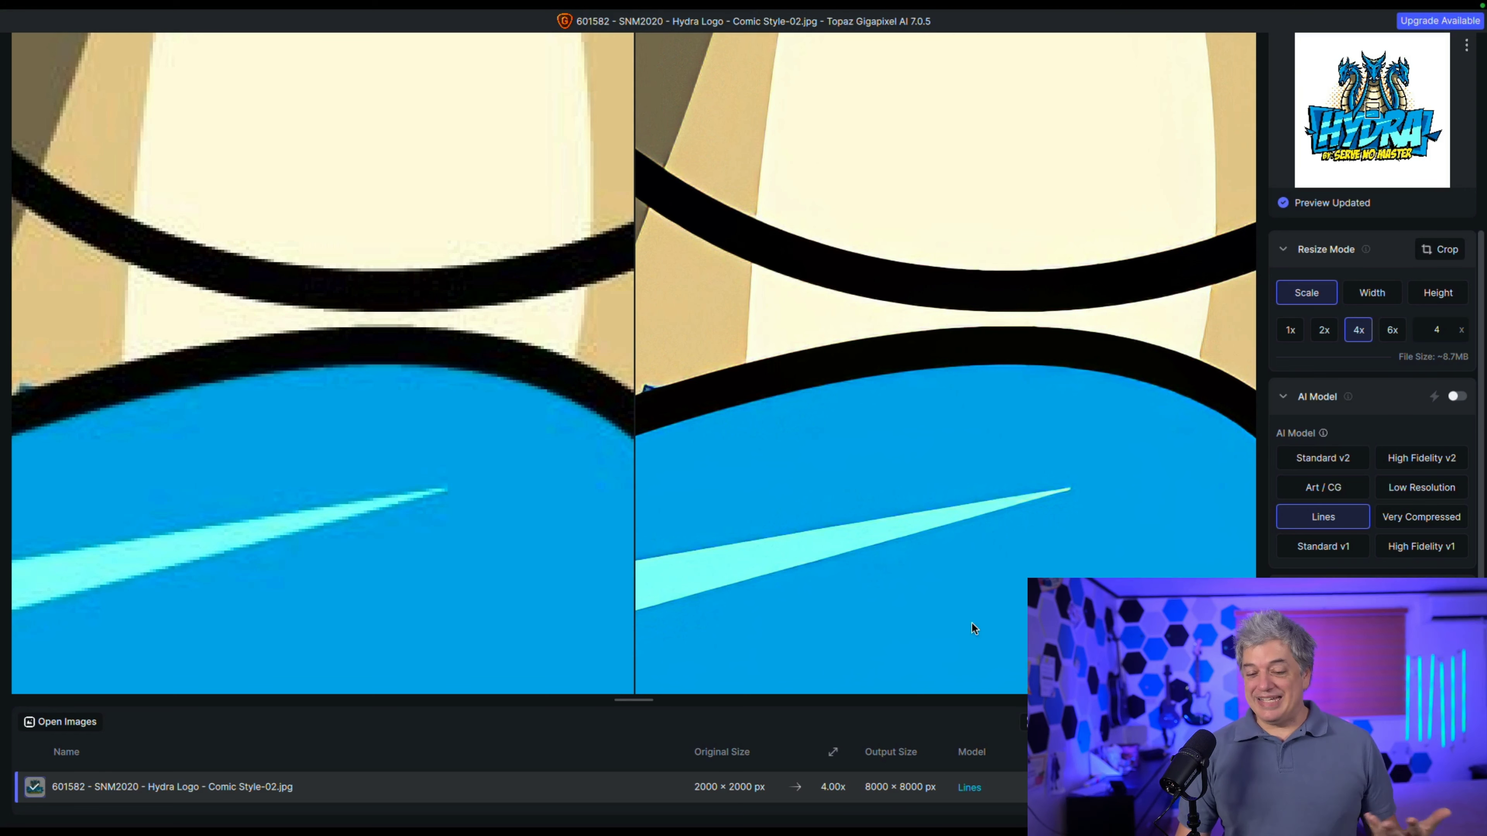
pyautogui.click(1419, 823)
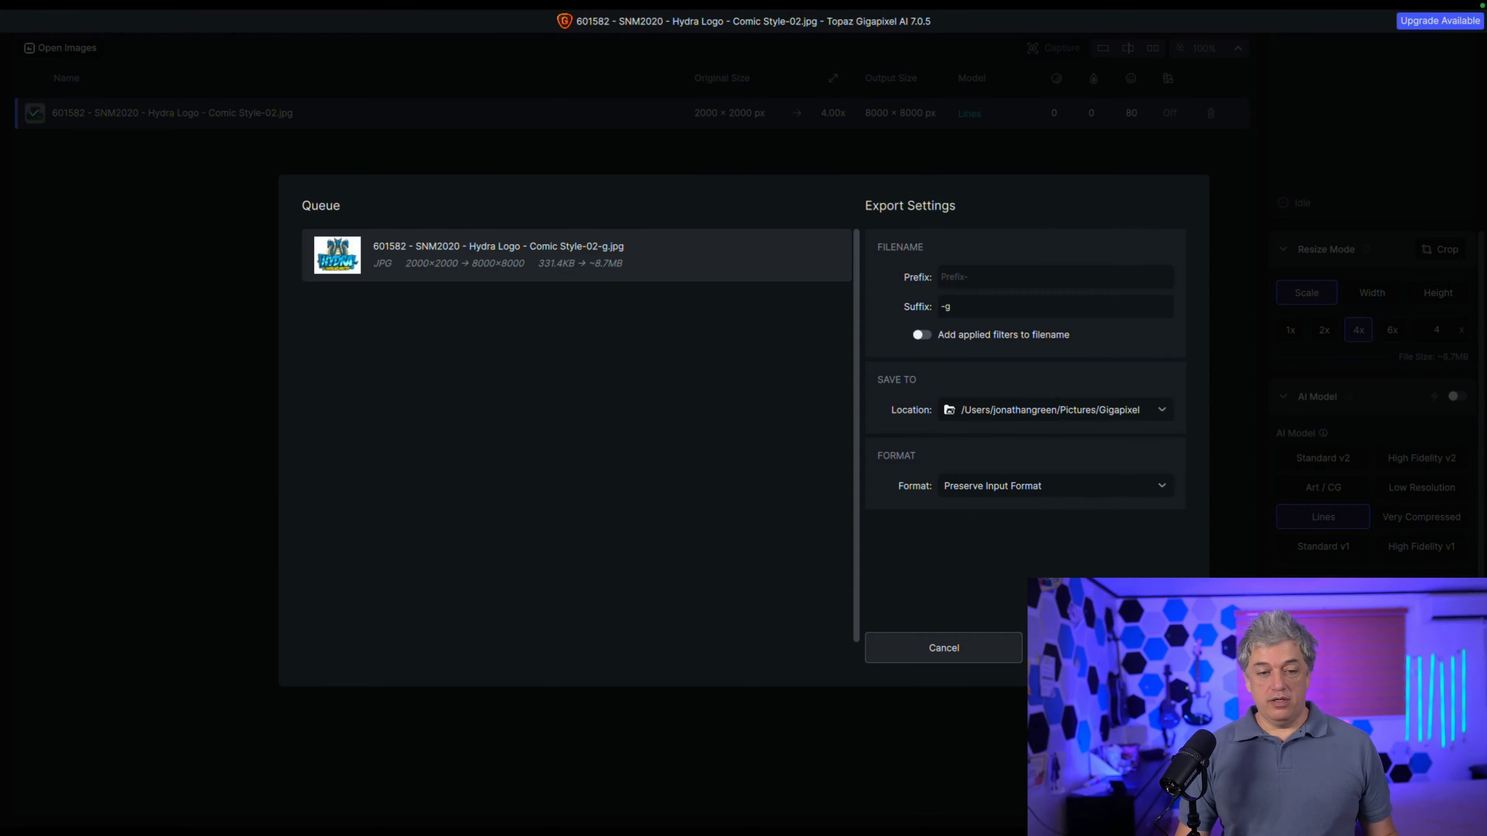
pyautogui.click(1106, 647)
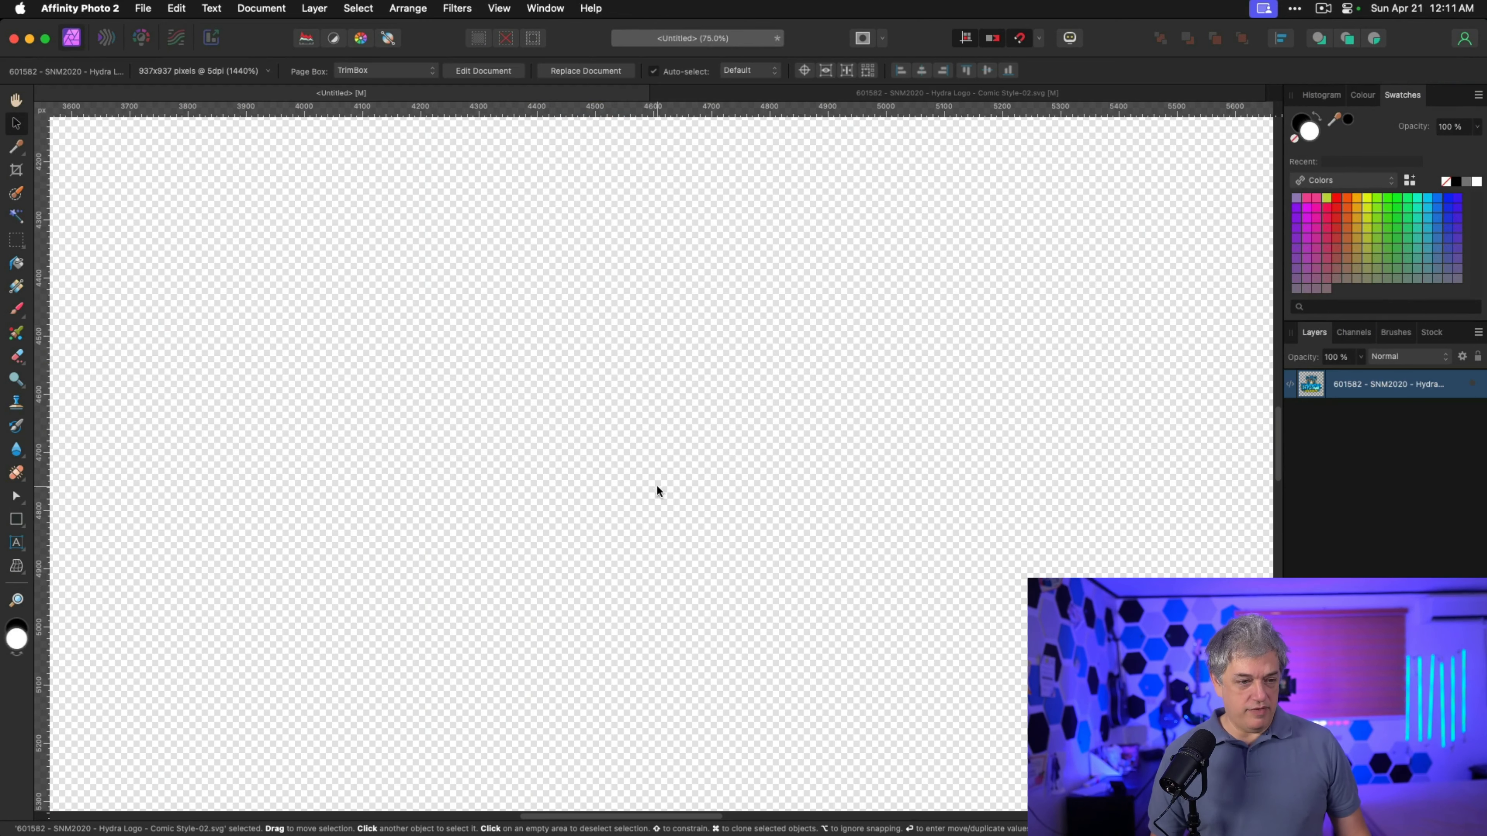
# Place the 8000 px upscaled Hydra JPG and scale it to fill the canvas.
pyautogui.press('super+0')
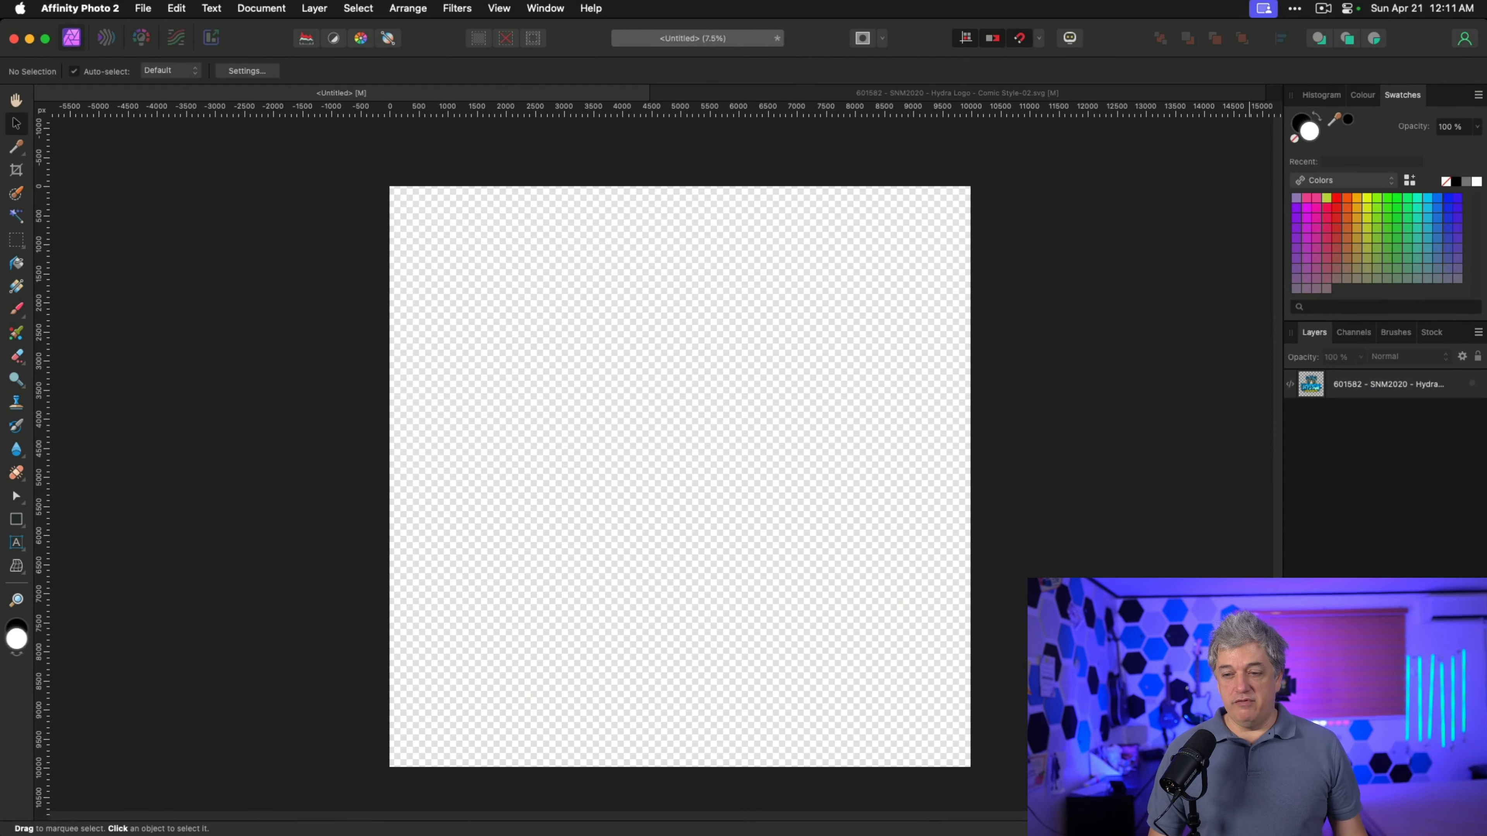
pyautogui.press('super+v')
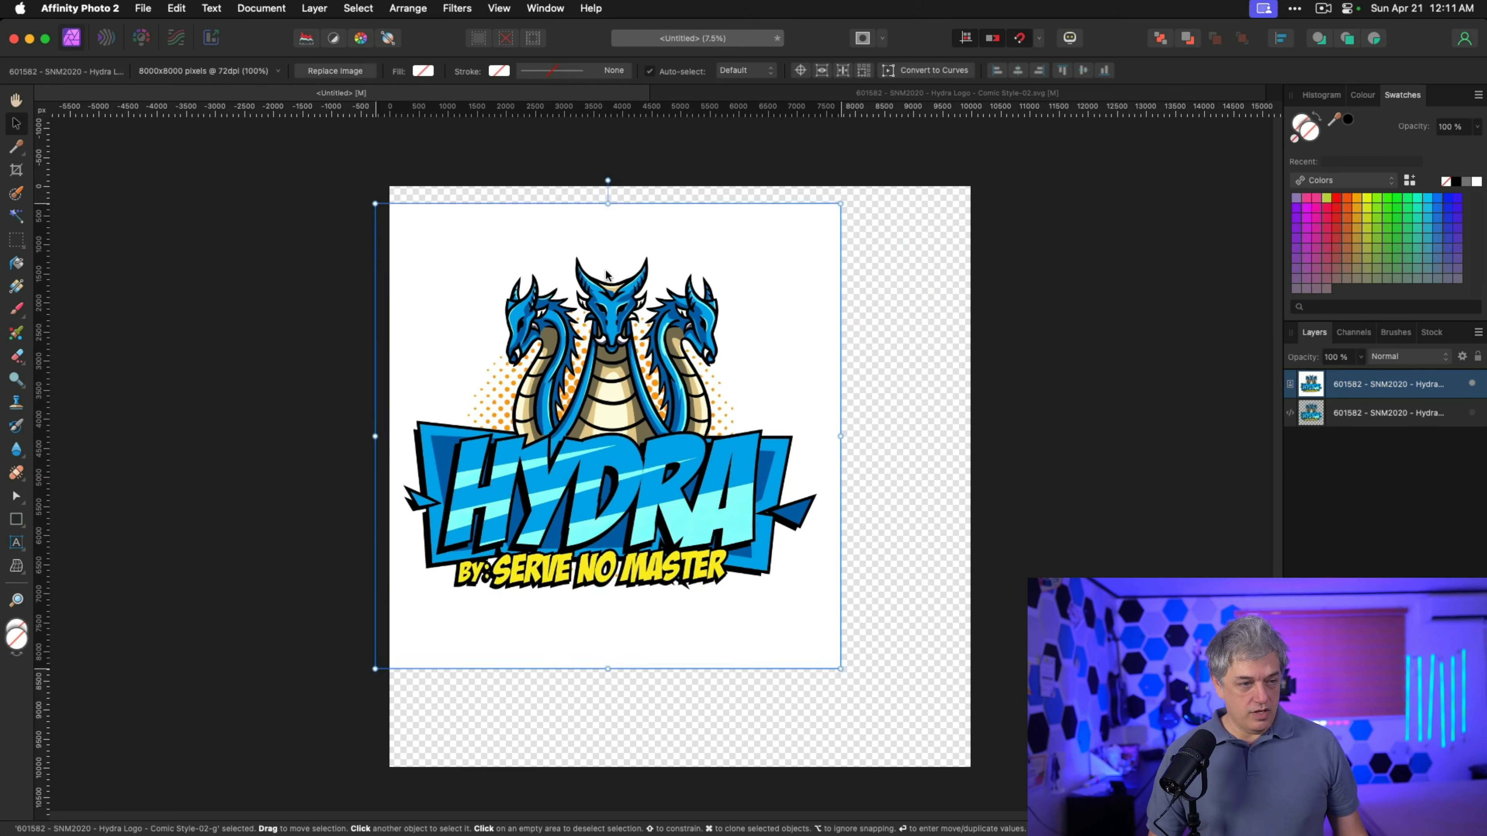
pyautogui.moveTo(854, 651); pyautogui.dragTo(972, 769)
# Zoom in to 800% and scroll around to inspect the upscale's edges.
pyautogui.press('super+equal')
pyautogui.press('super+equal')
pyautogui.press('super+equal')
pyautogui.press('super+equal')
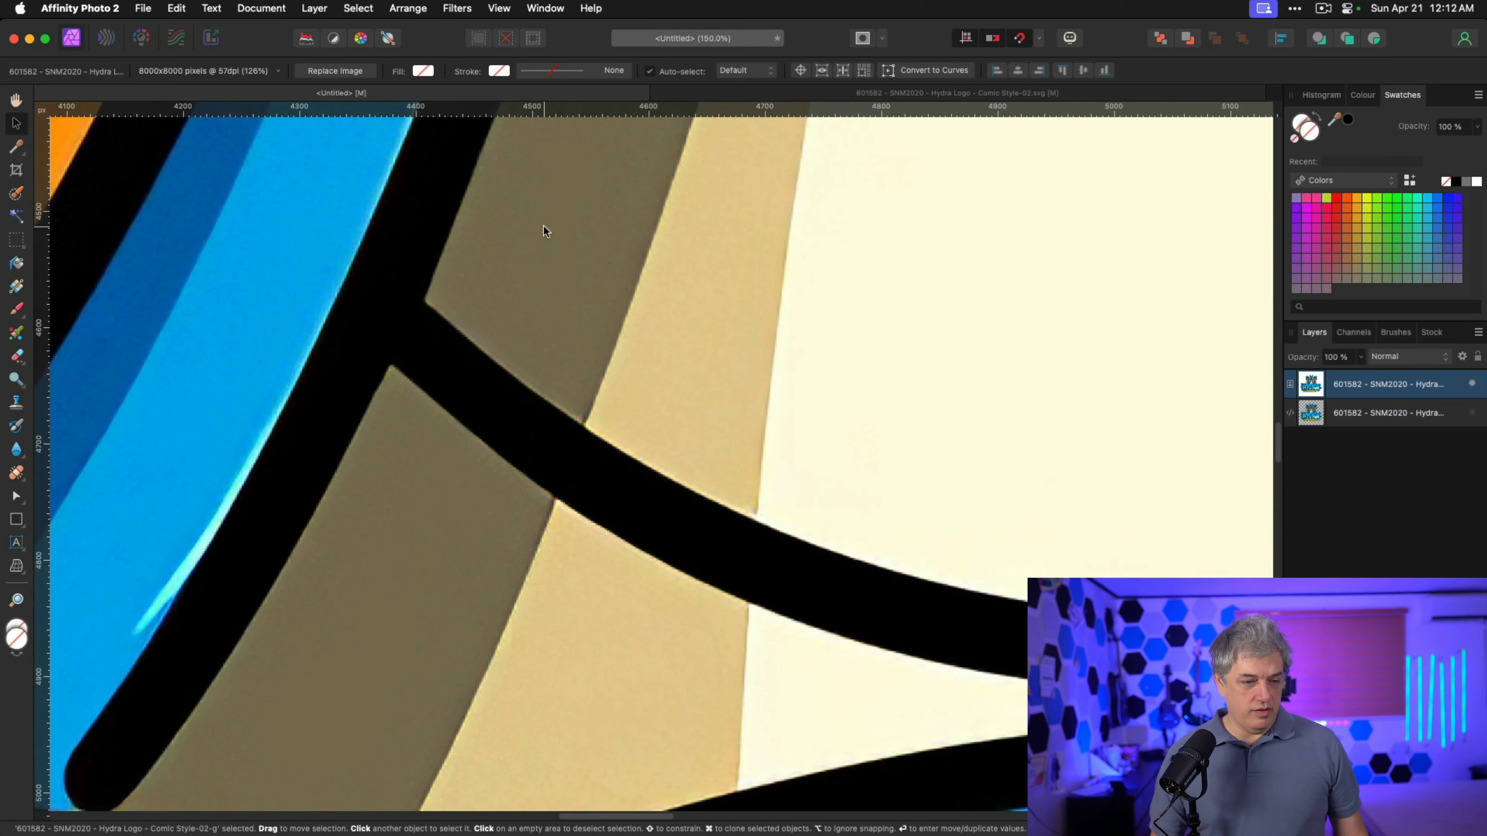
pyautogui.scroll(-5, 200, 340)
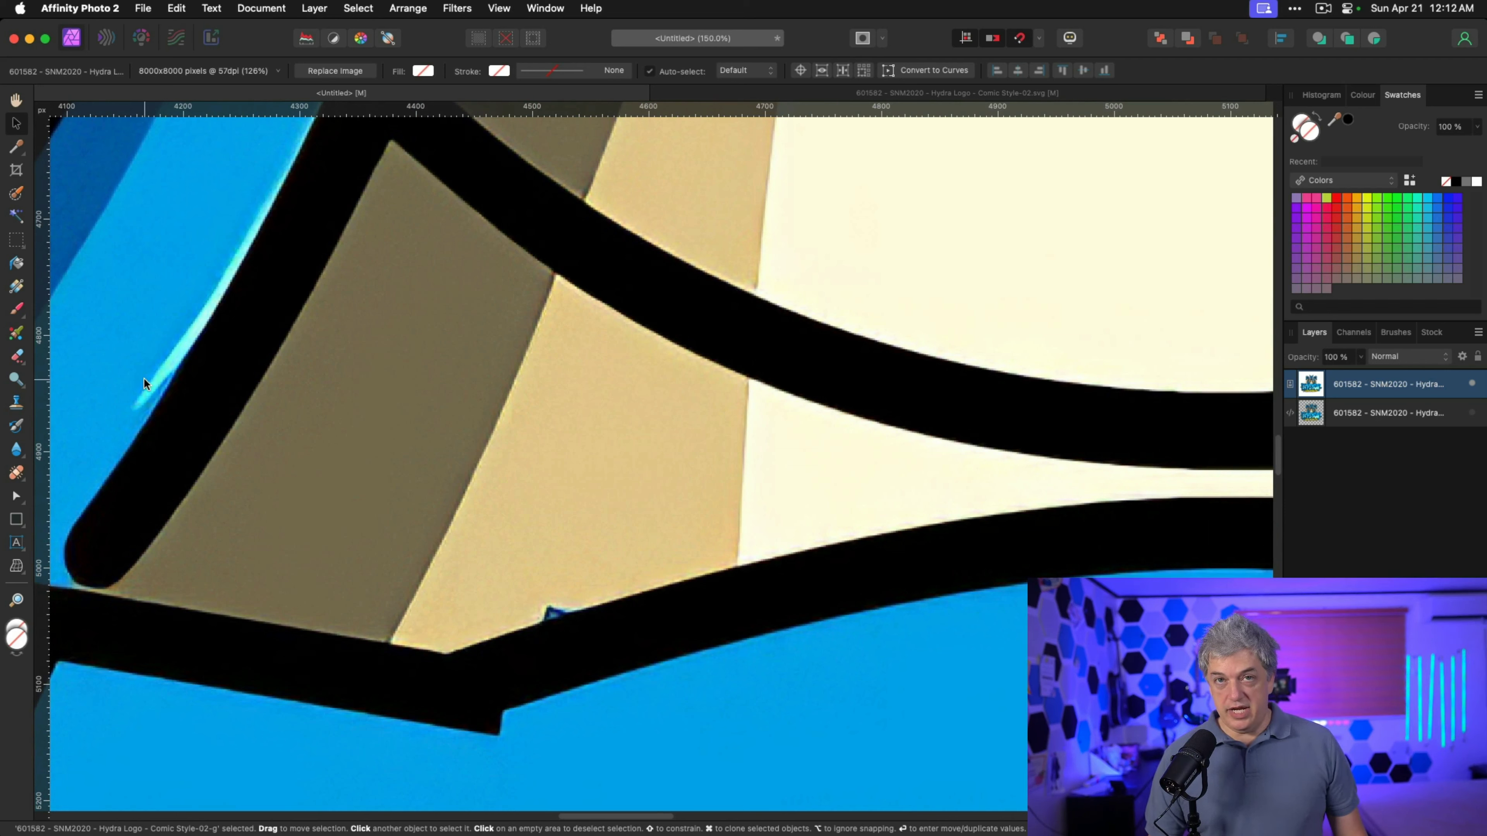
pyautogui.scroll(-2, 237, 560)
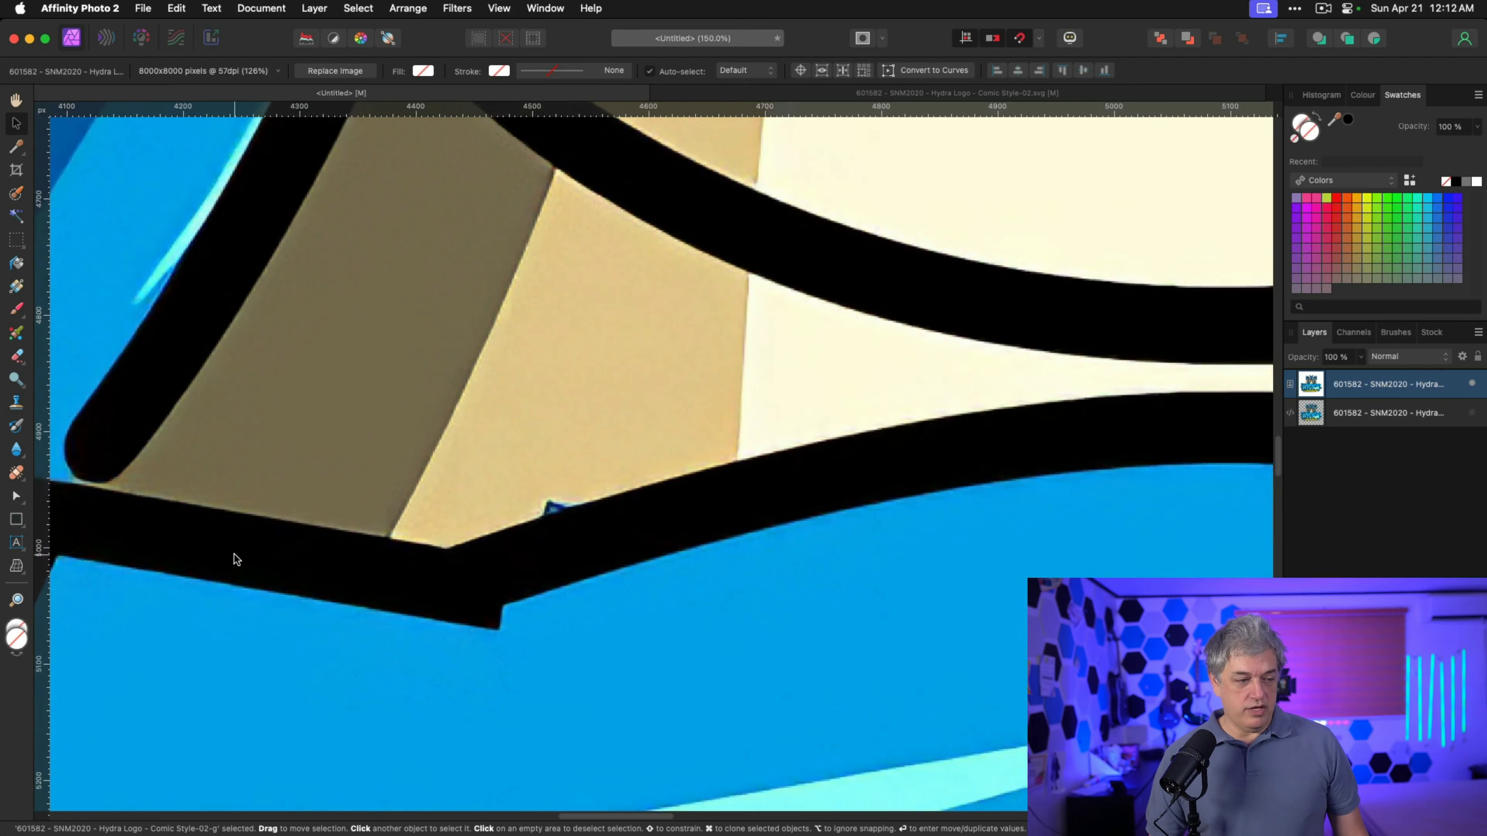
pyautogui.scroll(-5, 236, 556)
pyautogui.scroll(2, 715, 457)
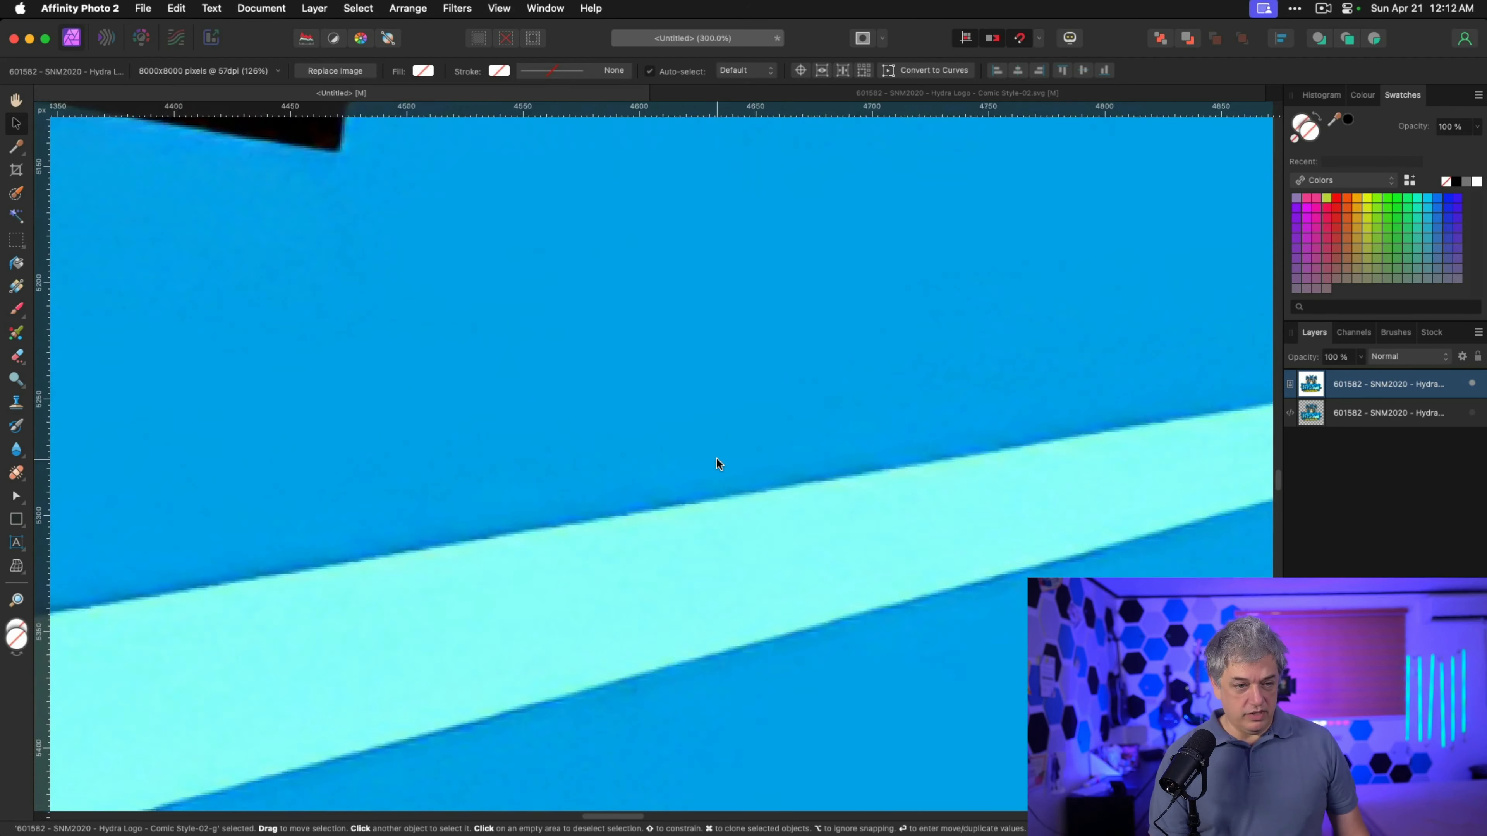
pyautogui.scroll(3, 715, 457)
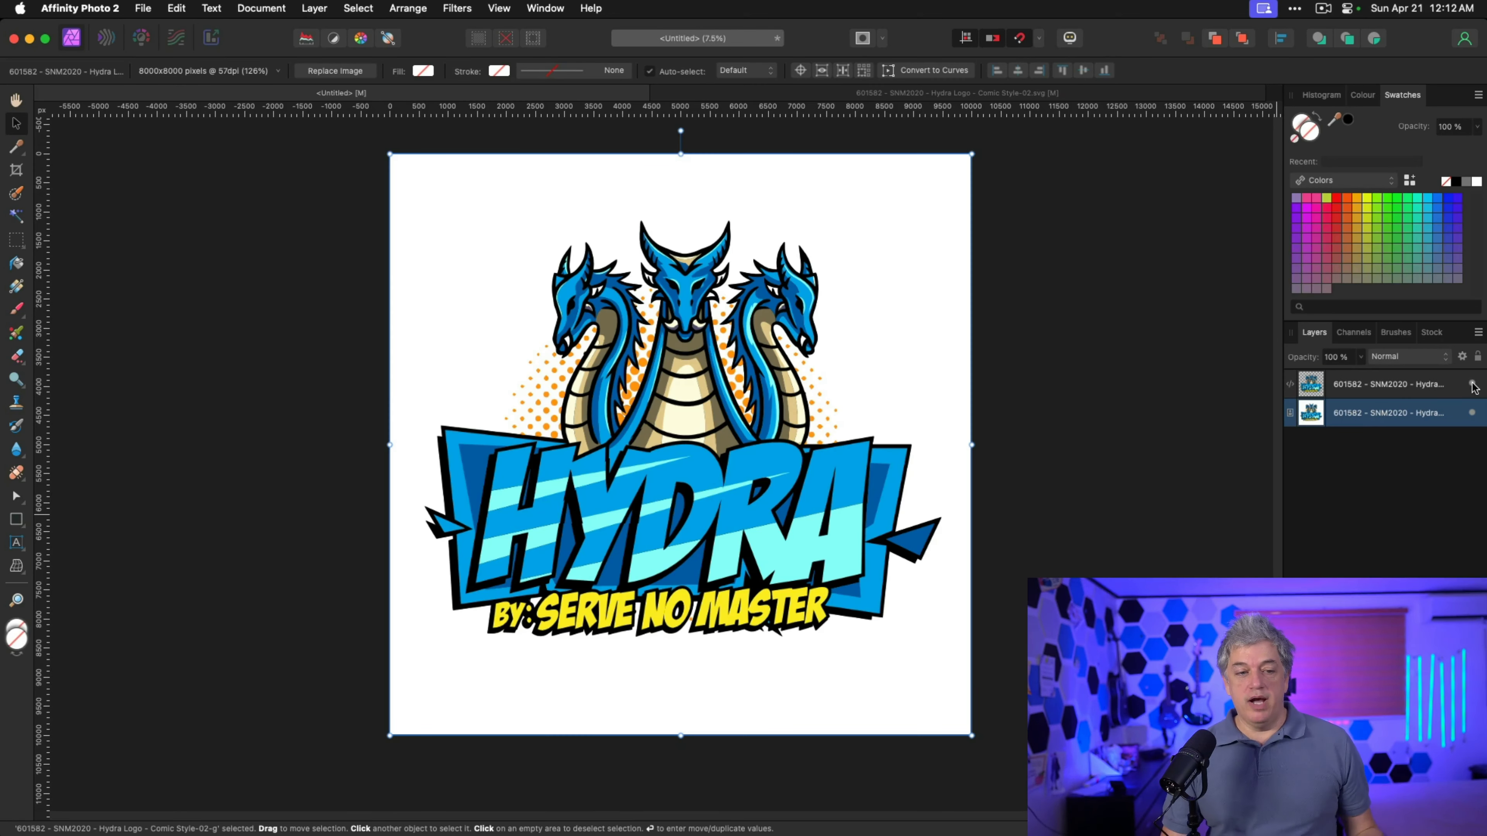
# Zoom in on the Hydra logo, then hide, show and re-hide the top layer to compare versions.
pyautogui.press('super+equal')
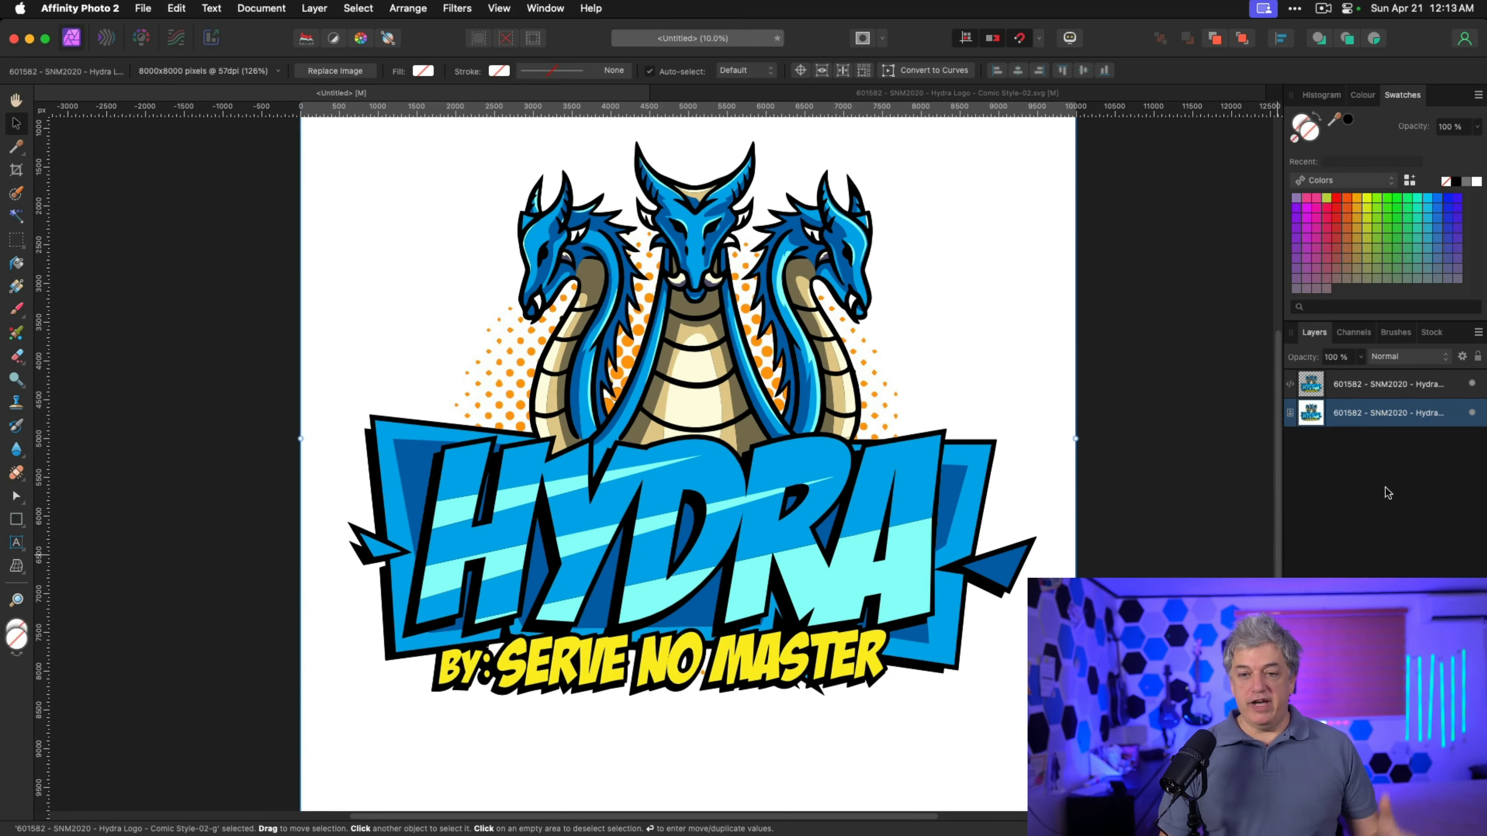
pyautogui.click(1471, 386)
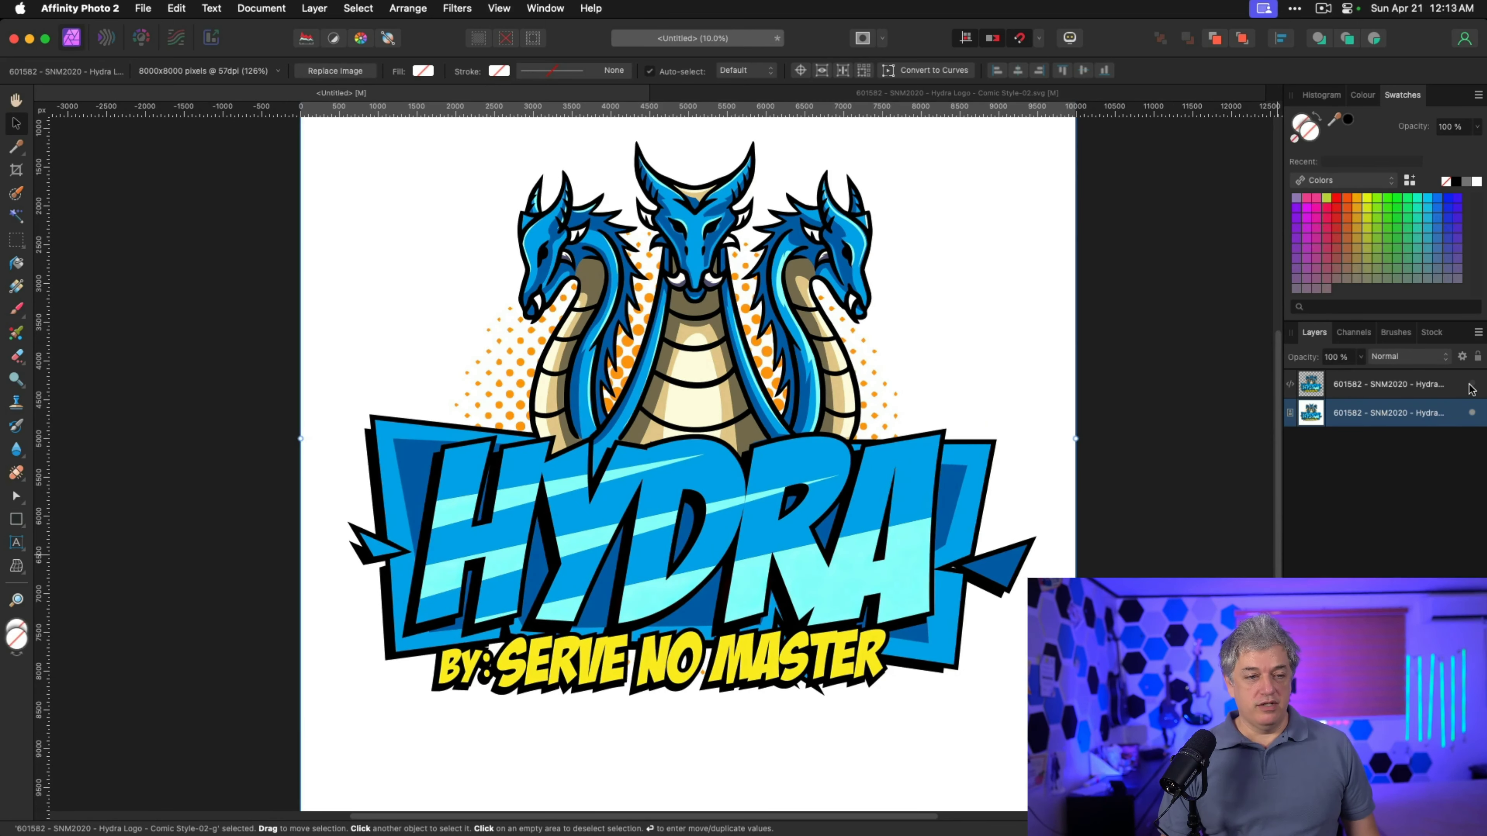
pyautogui.click(1471, 385)
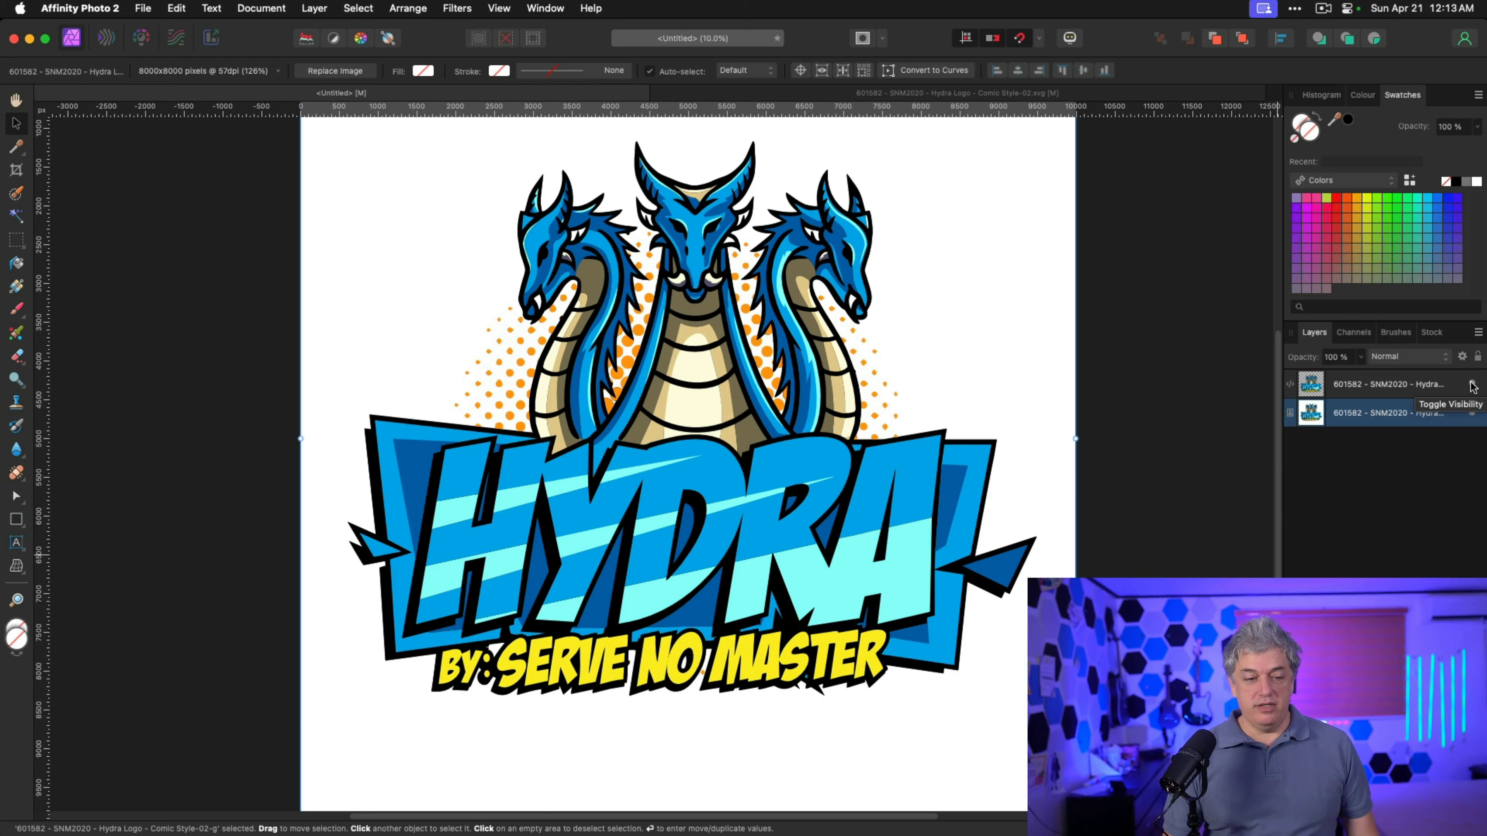
pyautogui.click(1471, 386)
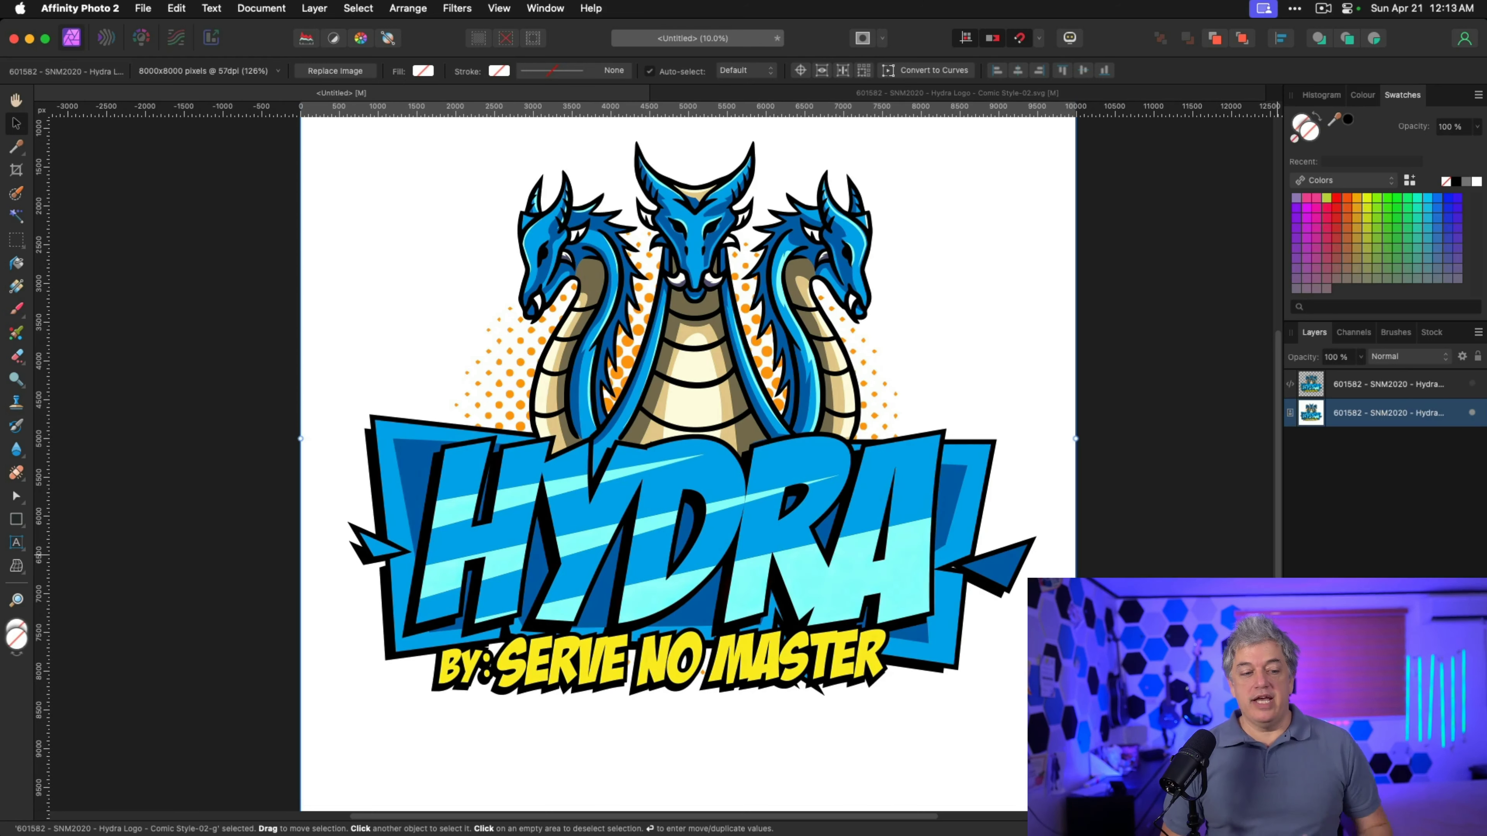